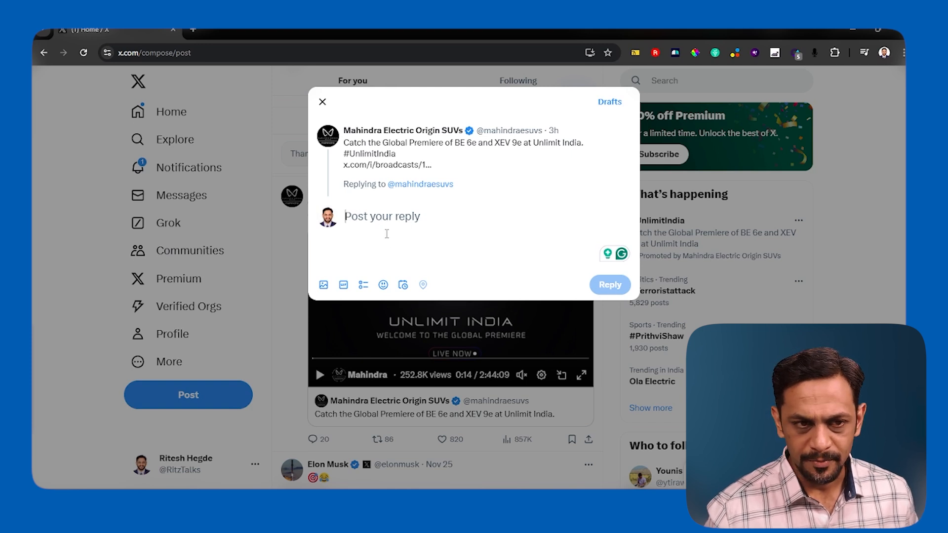
Step: Enter the sample text "asda" in the reply box on X
text(asda)
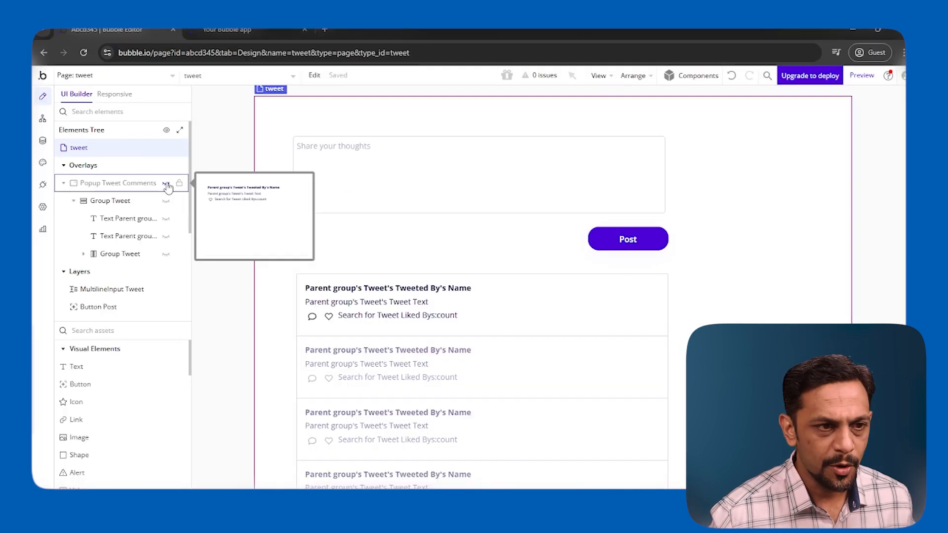
Step: In the Bubble editor, reveal Popup Tweet Comments and add a multiline input below its tweet group
click(167, 185)
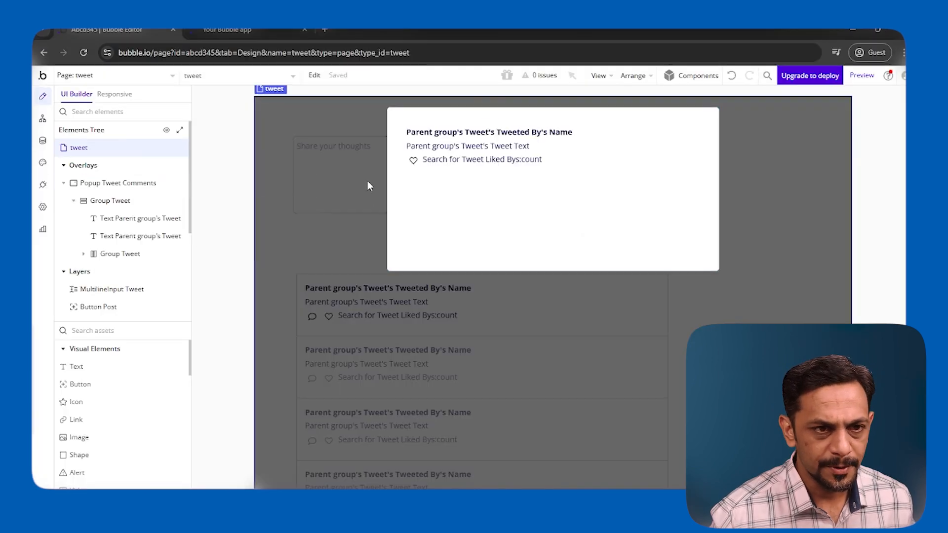
click(495, 172)
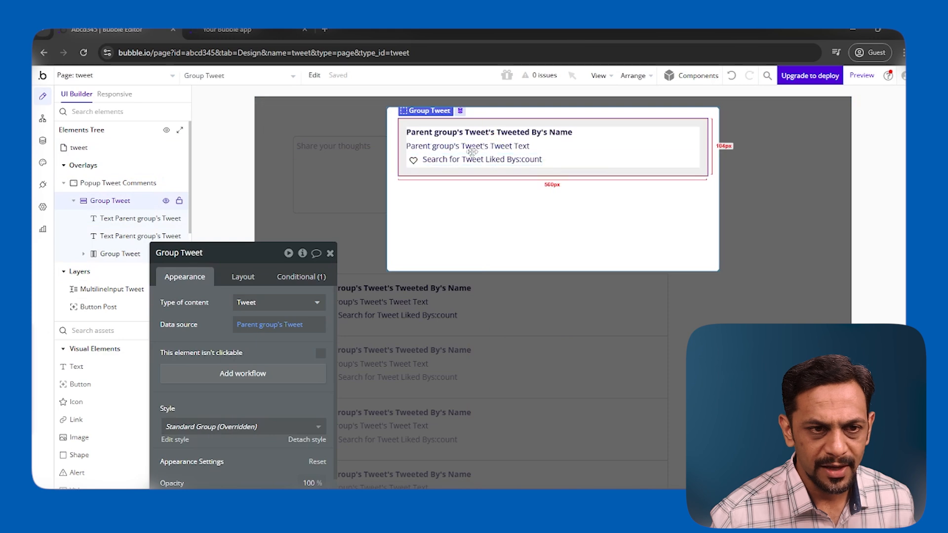
click(332, 237)
click(439, 220)
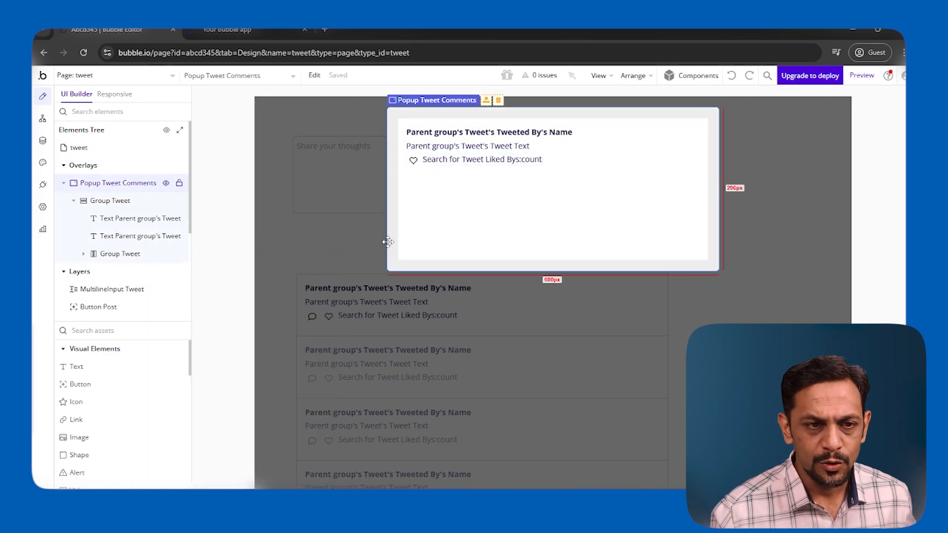
scroll(89, 376, down, 7)
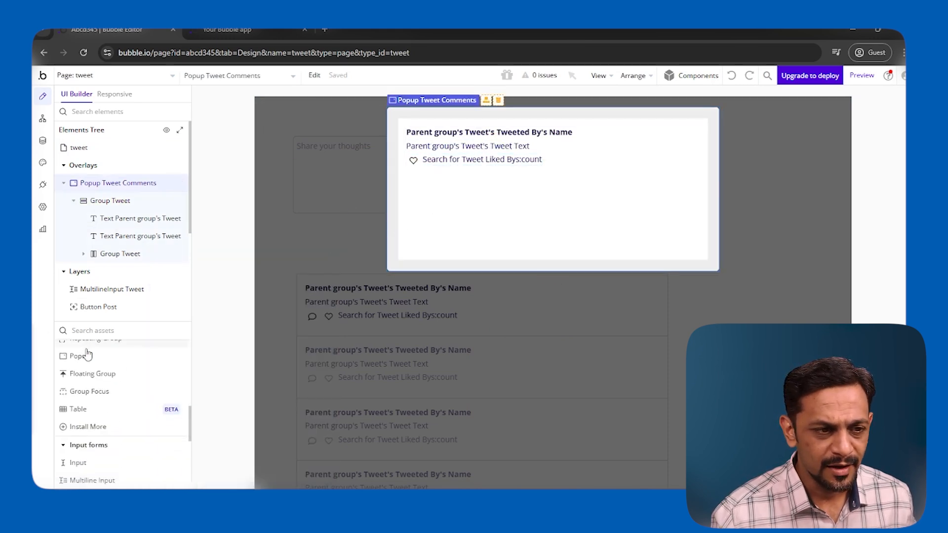
drag(90, 425, 412, 204)
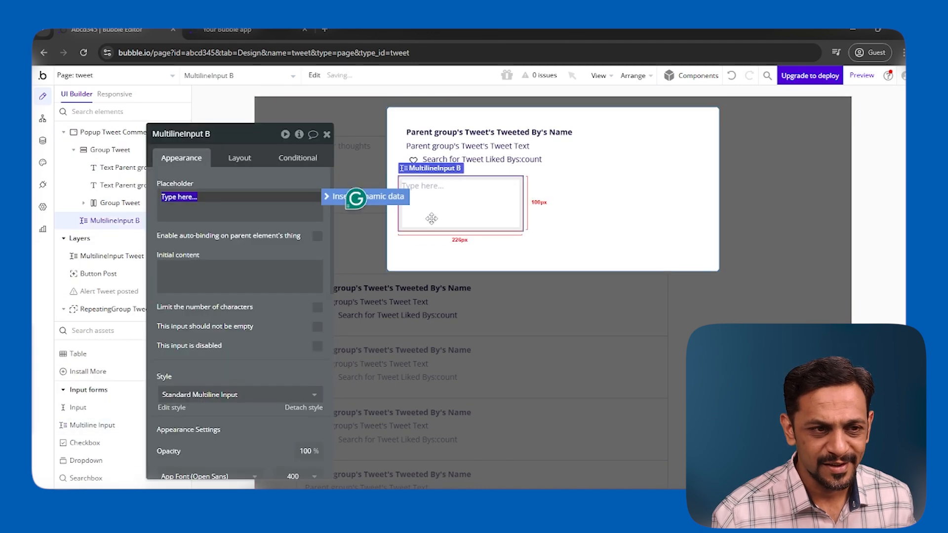
Step: Set the new multiline input's placeholder to "Post your reply"
text(Po)
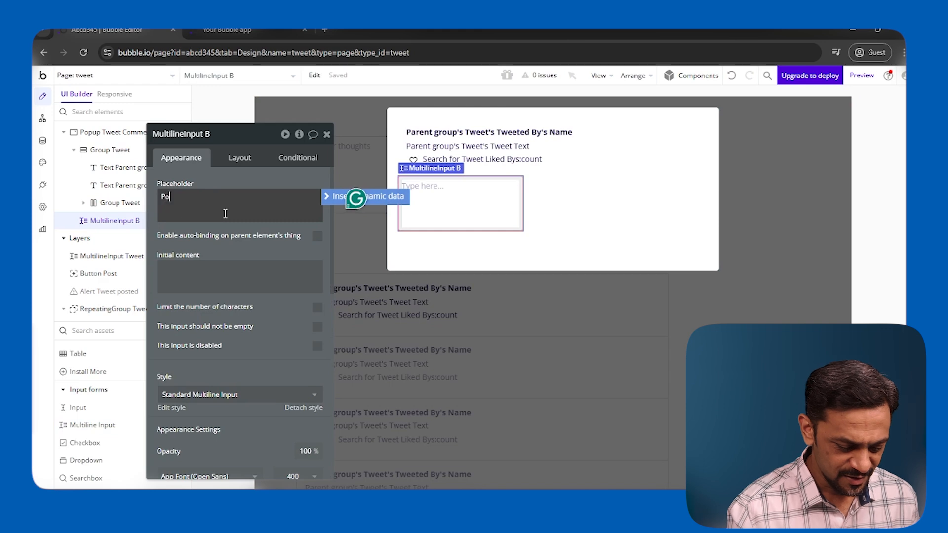
text(st your repl)
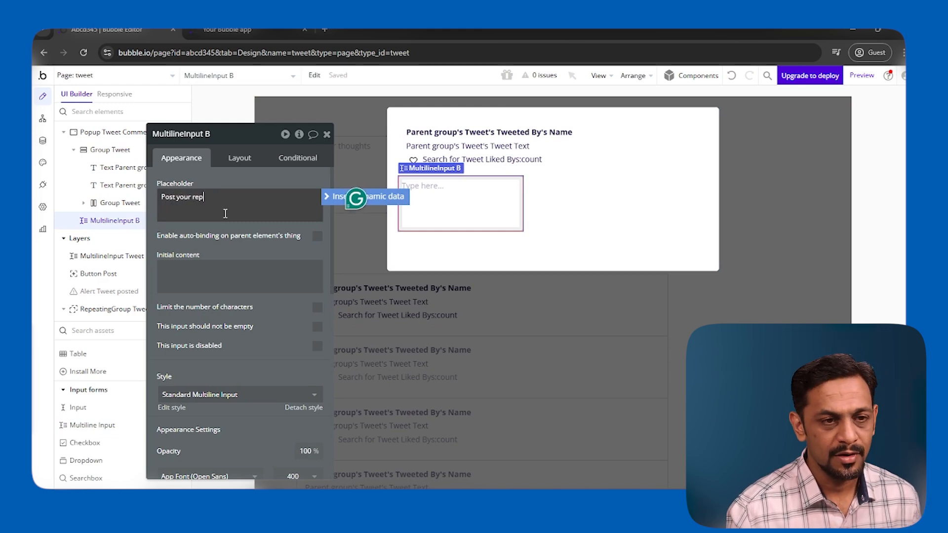
text(y)
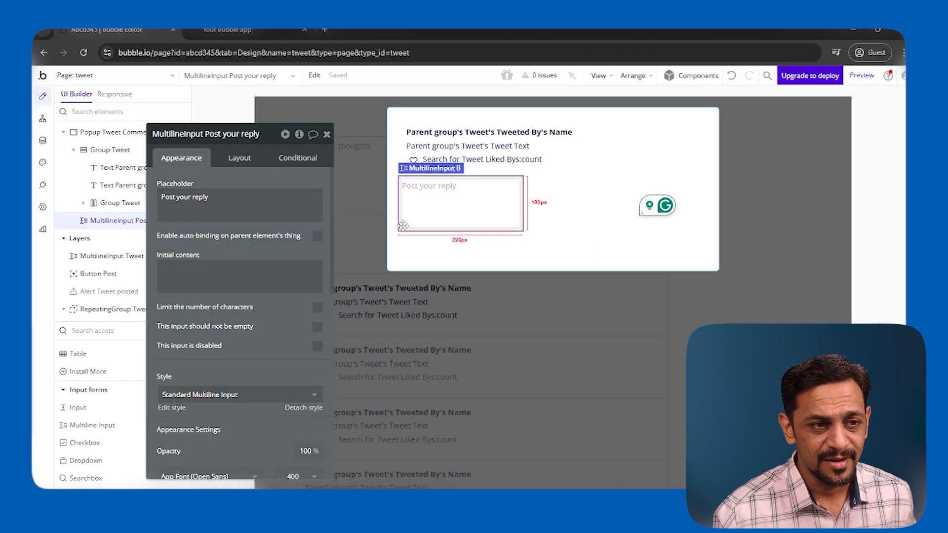
Step: Turn off fixed width for the reply input and check the parent popup's width limits
click(247, 162)
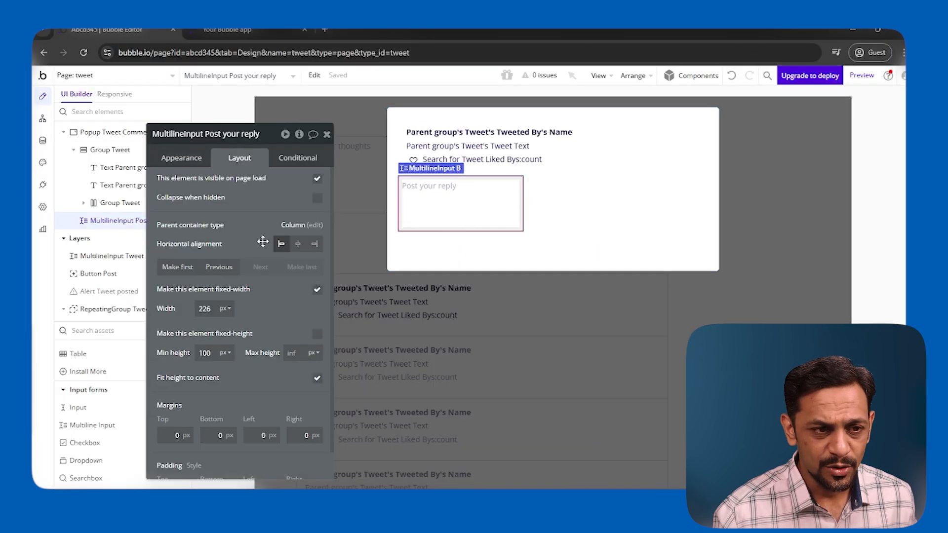
click(317, 291)
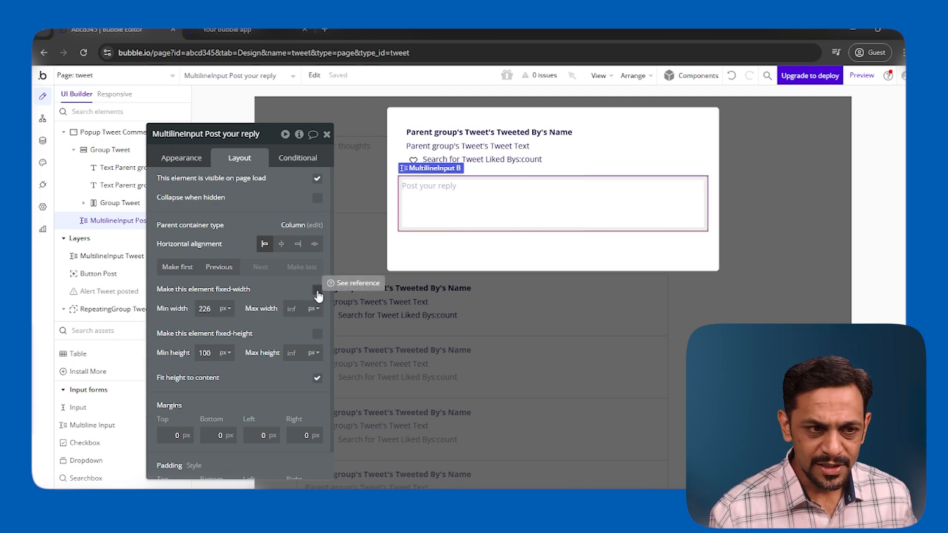
click(317, 292)
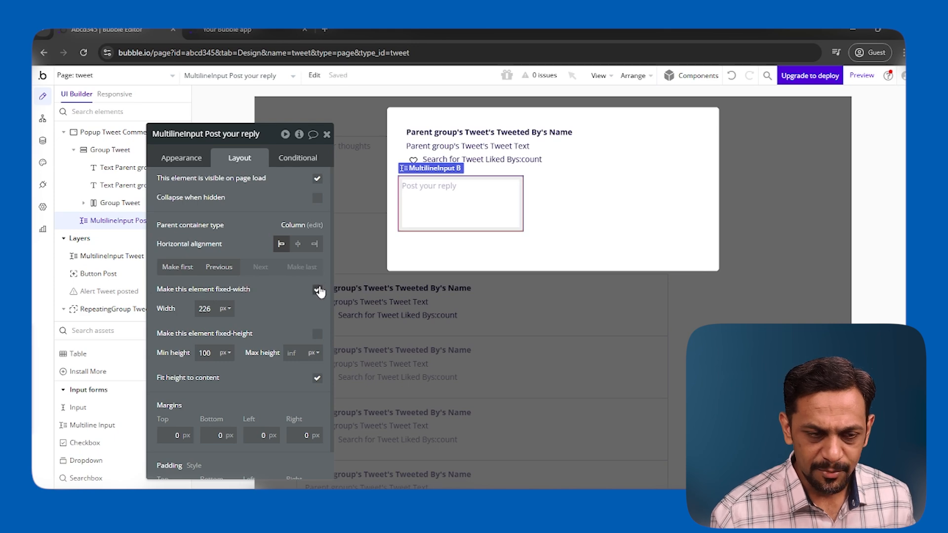
click(317, 291)
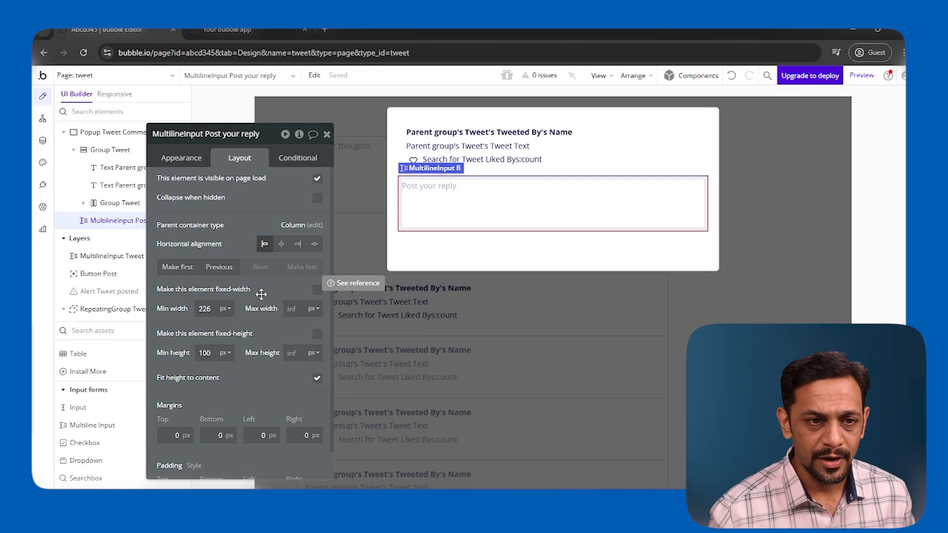
click(452, 252)
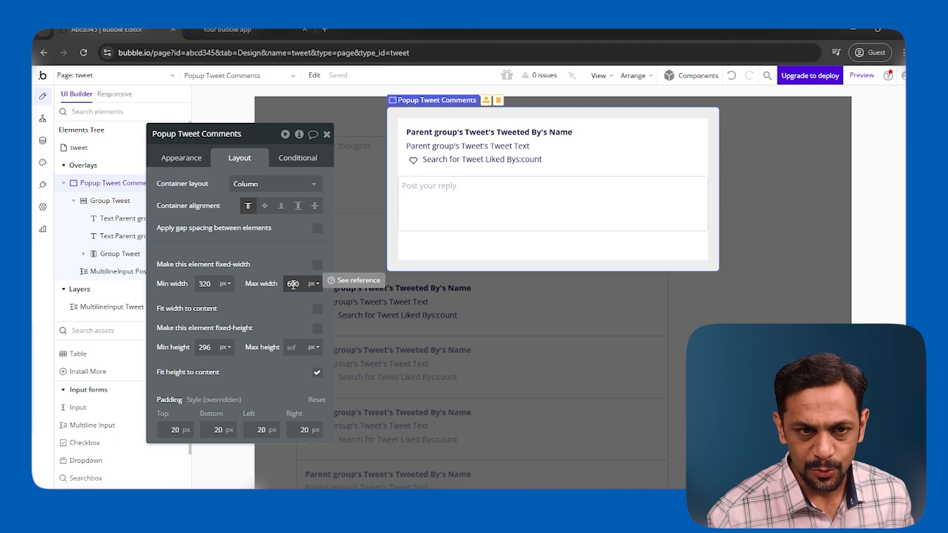
click(438, 199)
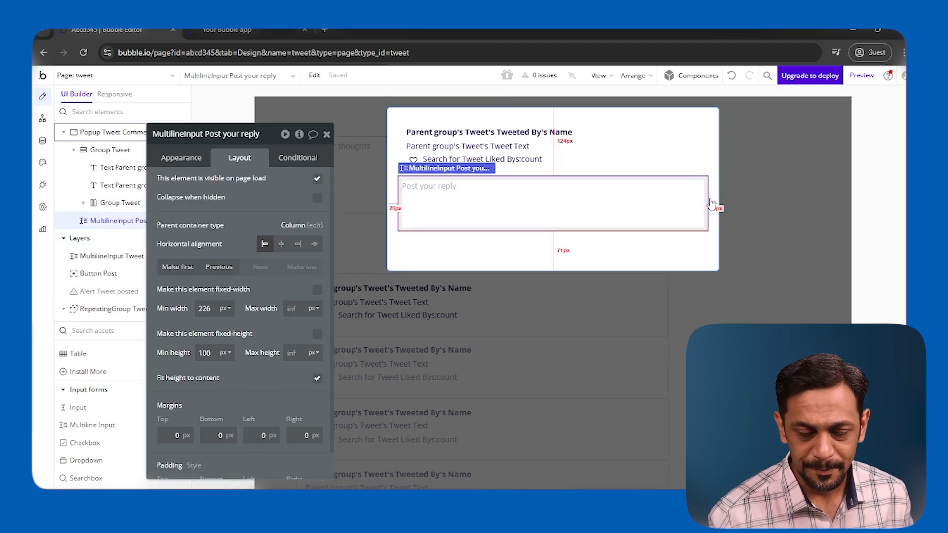
Step: Check the reply box in X for reference, and set the border style of Bubble's reply input to None
key(alt+Tab)
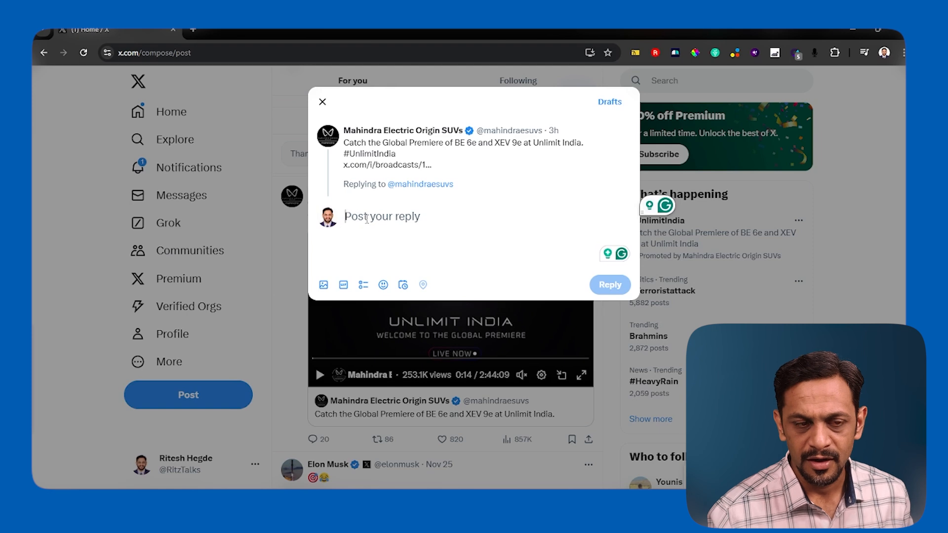
key(alt+Tab)
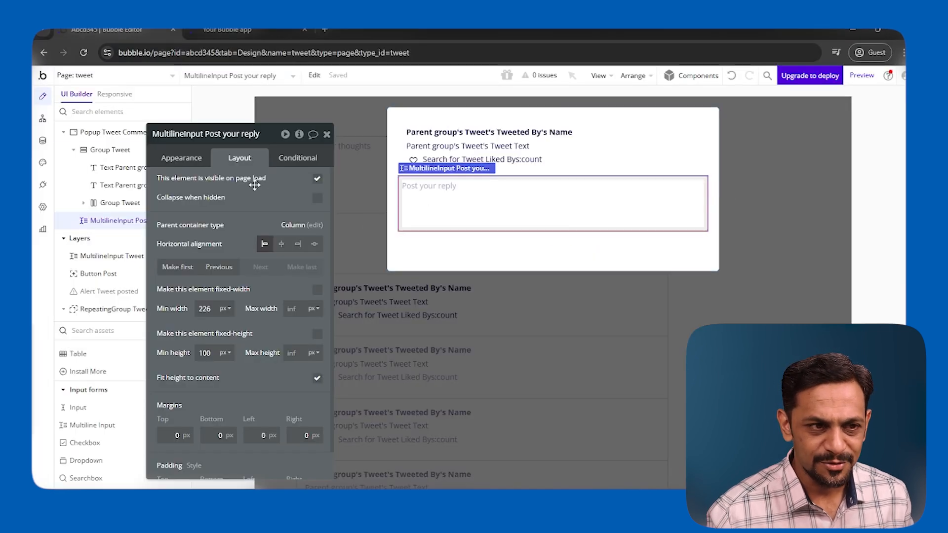
click(196, 158)
scroll(205, 370, down, 6)
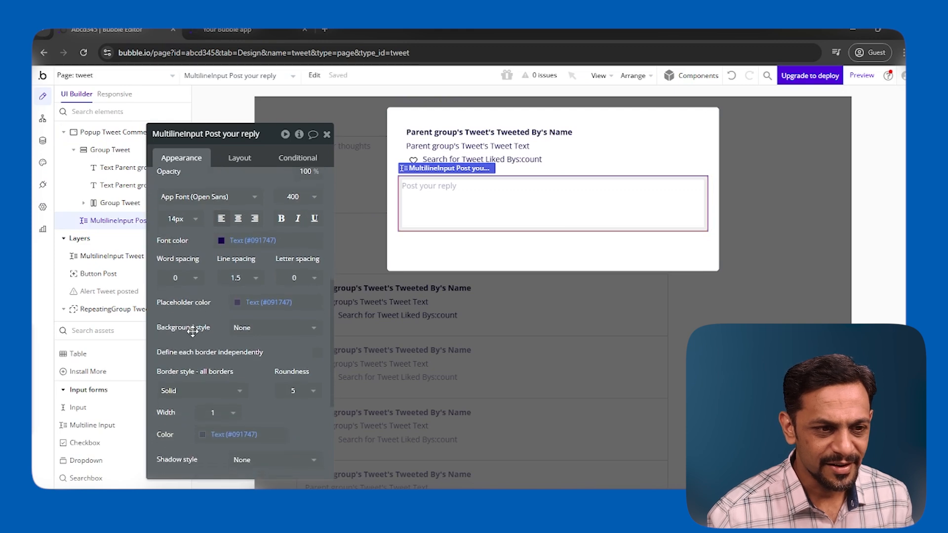
scroll(192, 337, down, 2)
click(188, 284)
click(182, 318)
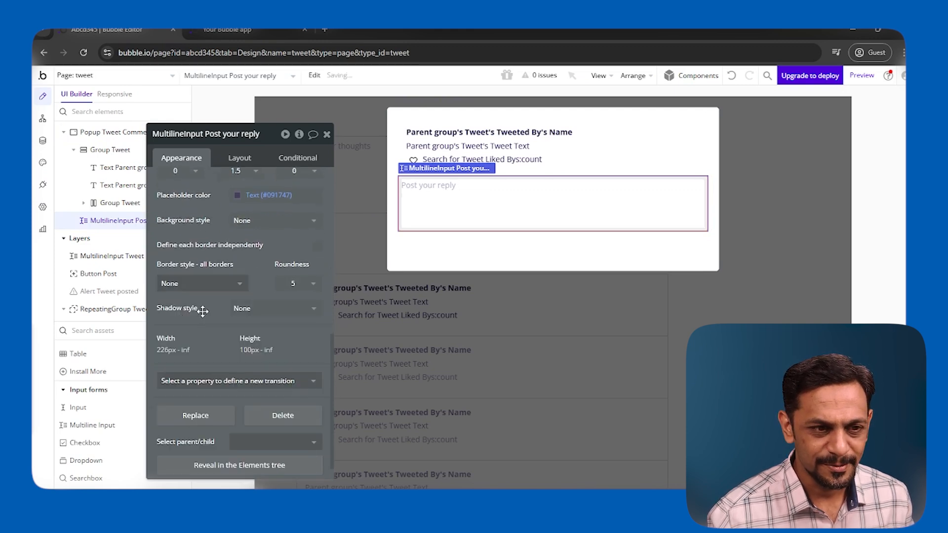
click(424, 246)
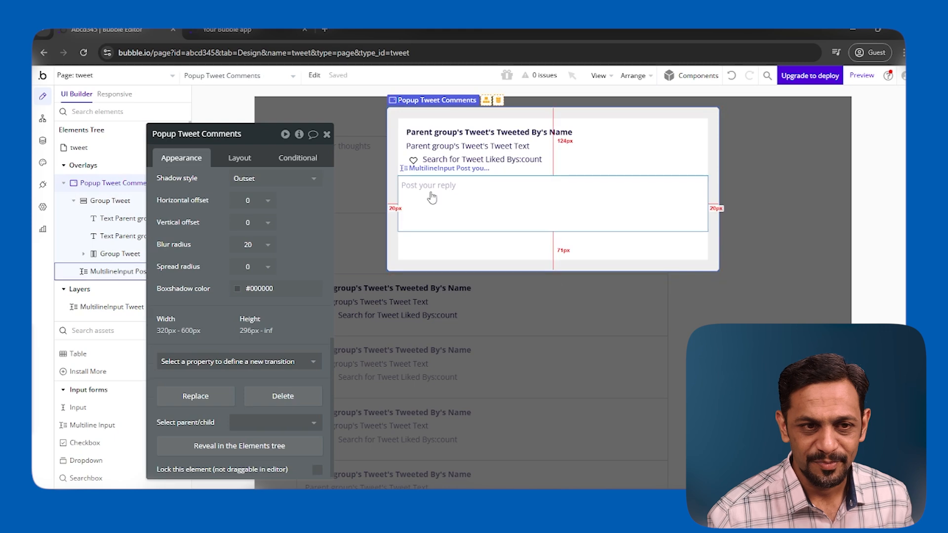
click(327, 134)
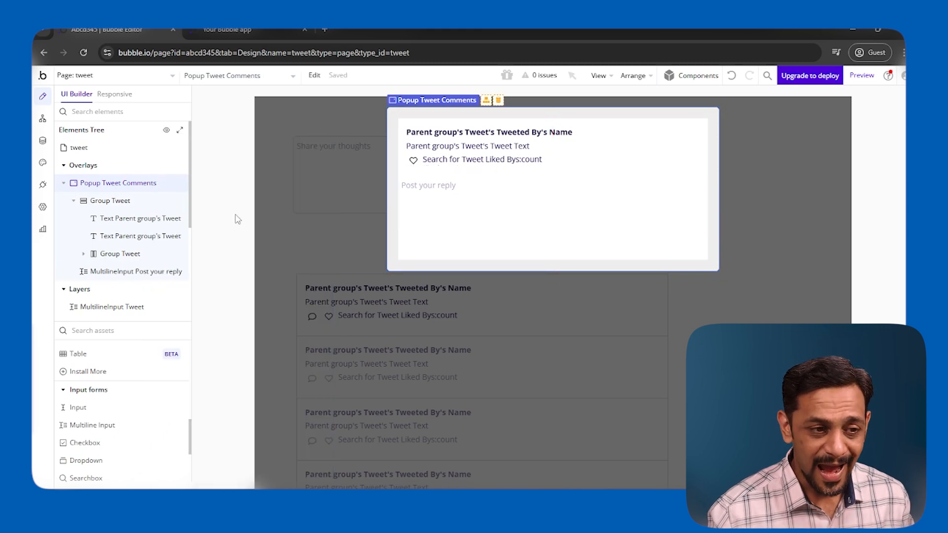
Step: Add a button below the reply input in the popup and label it "Reply"
scroll(95, 372, up, 5)
scroll(96, 371, up, 3)
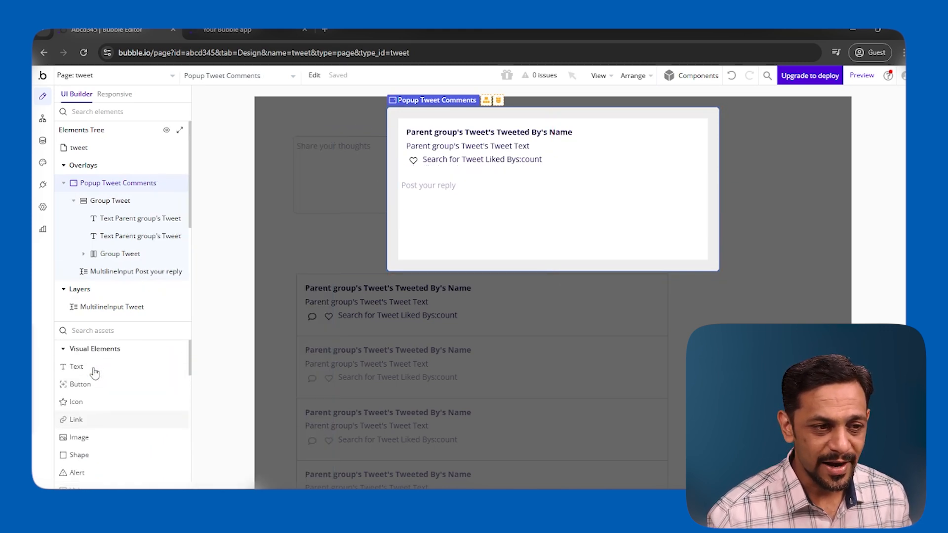
click(83, 384)
click(447, 250)
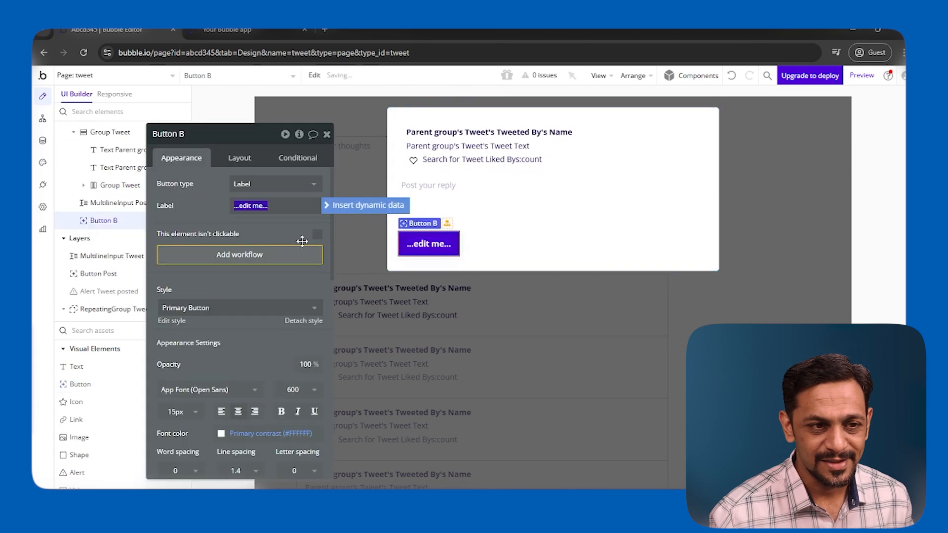
text(Reply)
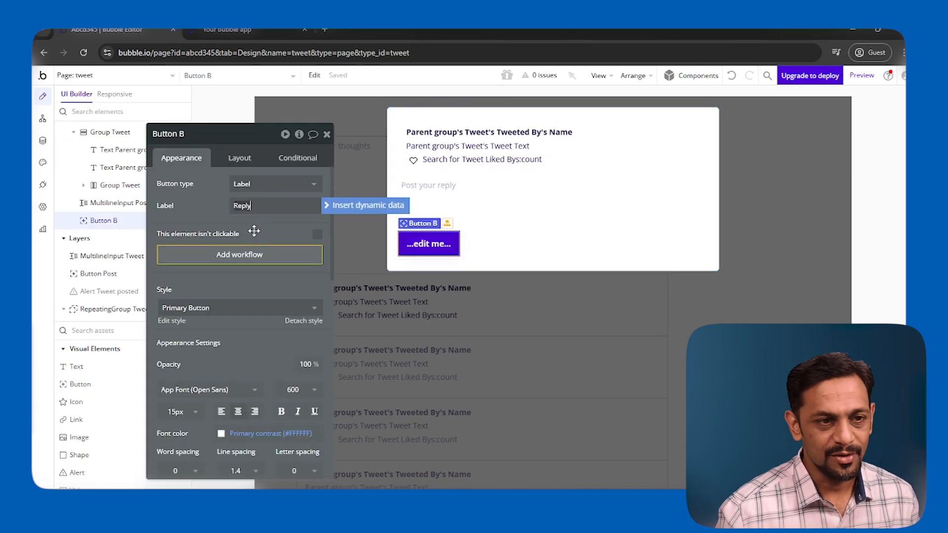
Step: Align the Reply button horizontally to the right of the popup and set its roundness to 20
click(242, 157)
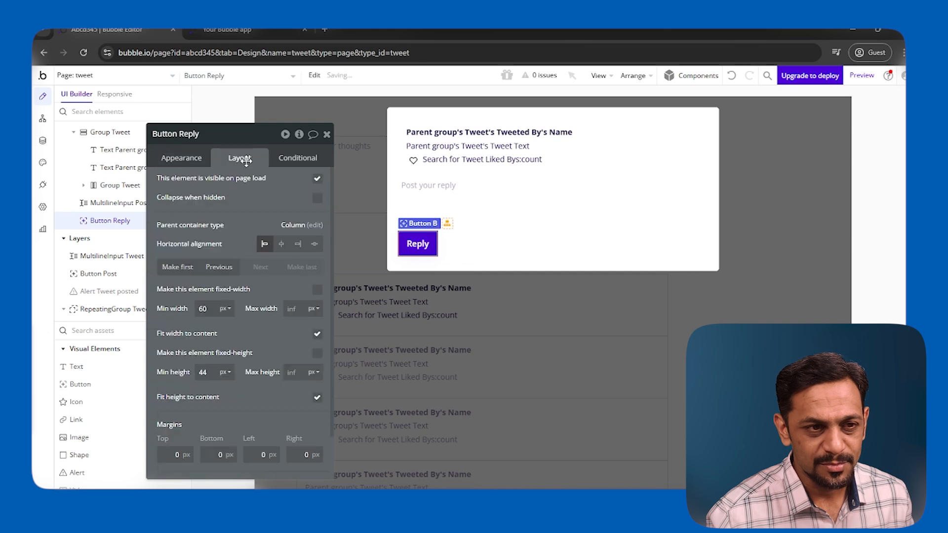
click(297, 244)
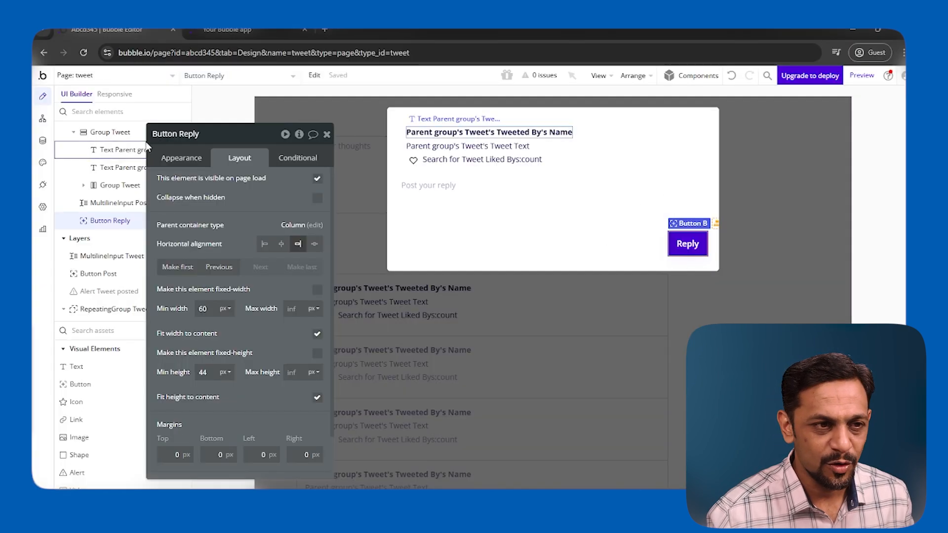
click(169, 159)
scroll(297, 370, down, 5)
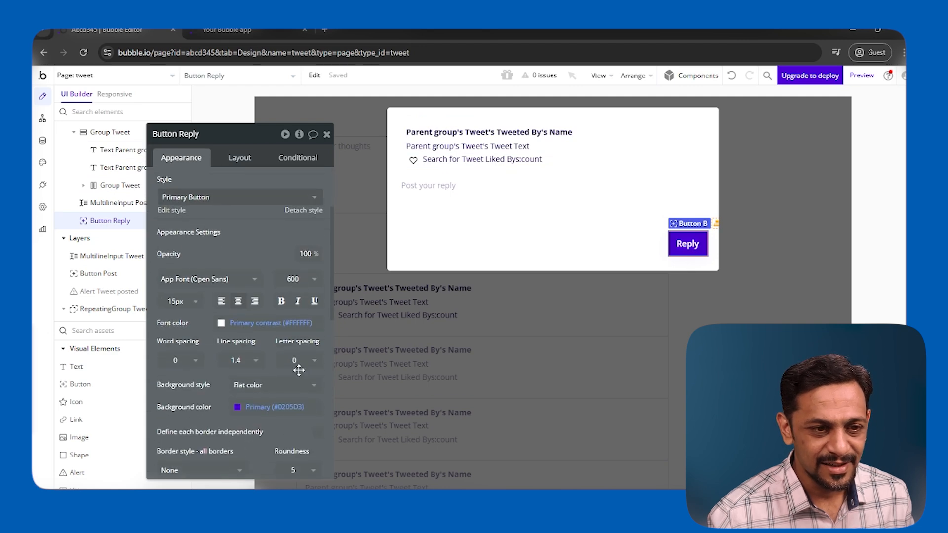
click(294, 306)
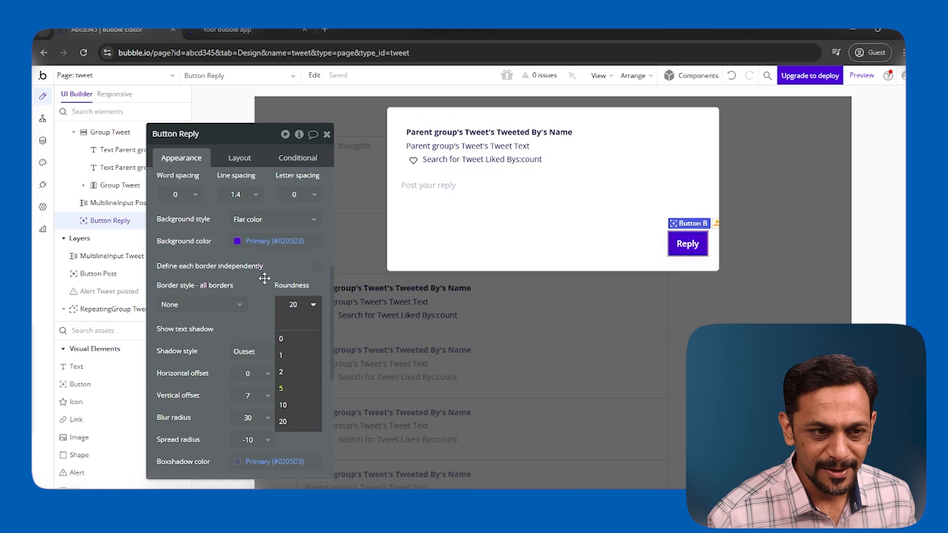
Step: Set the Reply button's minimum width to 85 px
click(239, 158)
double_click(204, 260)
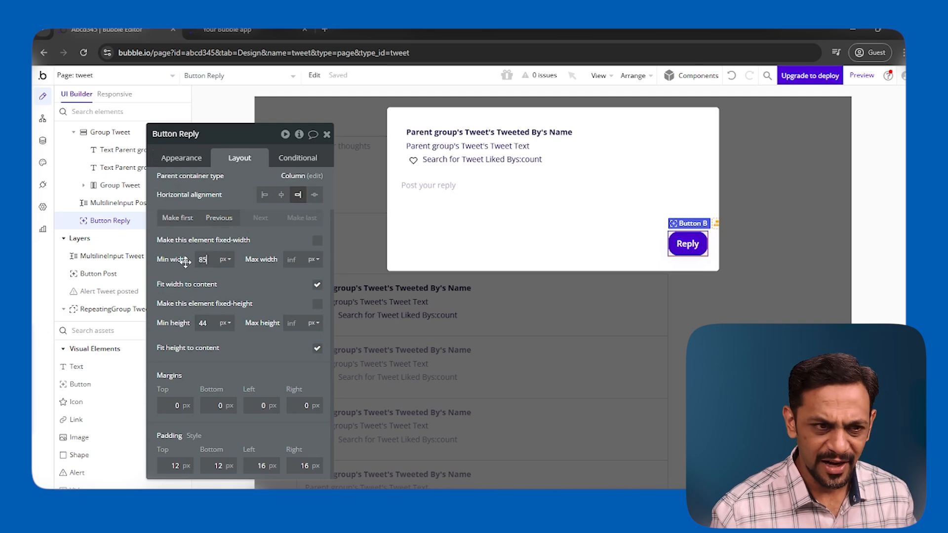
click(248, 276)
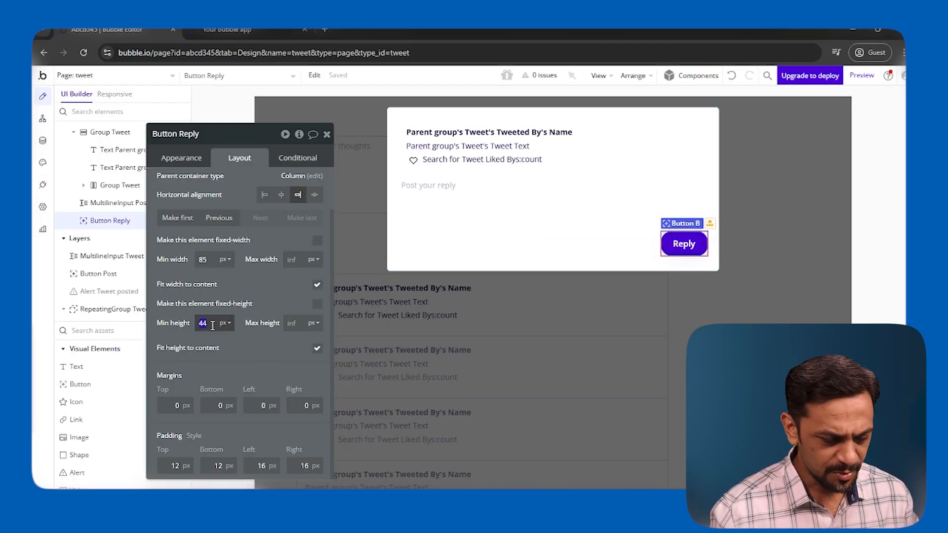
click(224, 345)
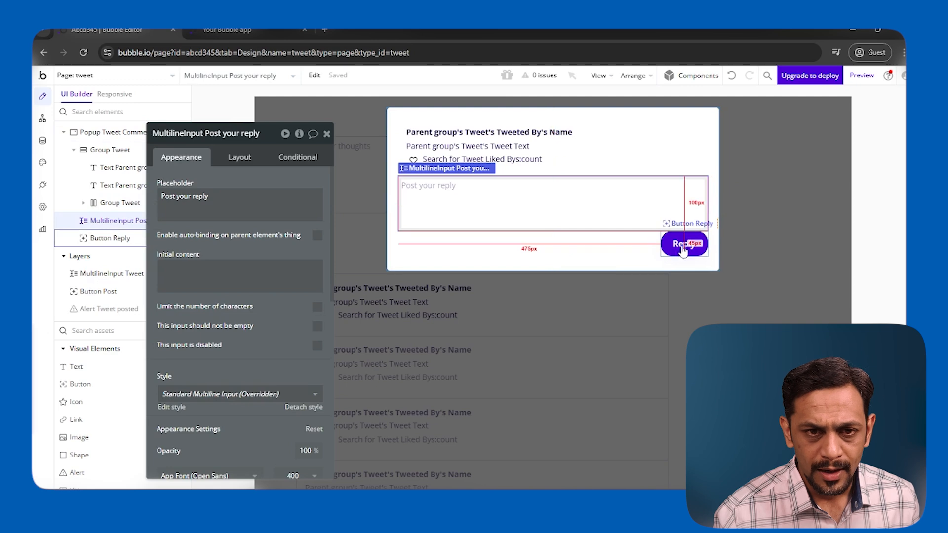
Step: Apply gap spacing between the elements of Popup Tweet Comments with a row gap of 10 px
click(618, 242)
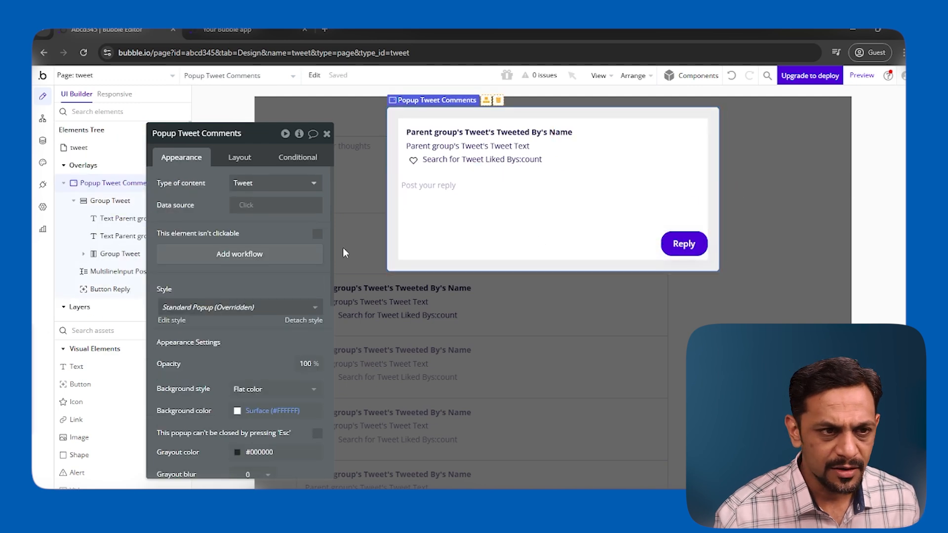
click(236, 158)
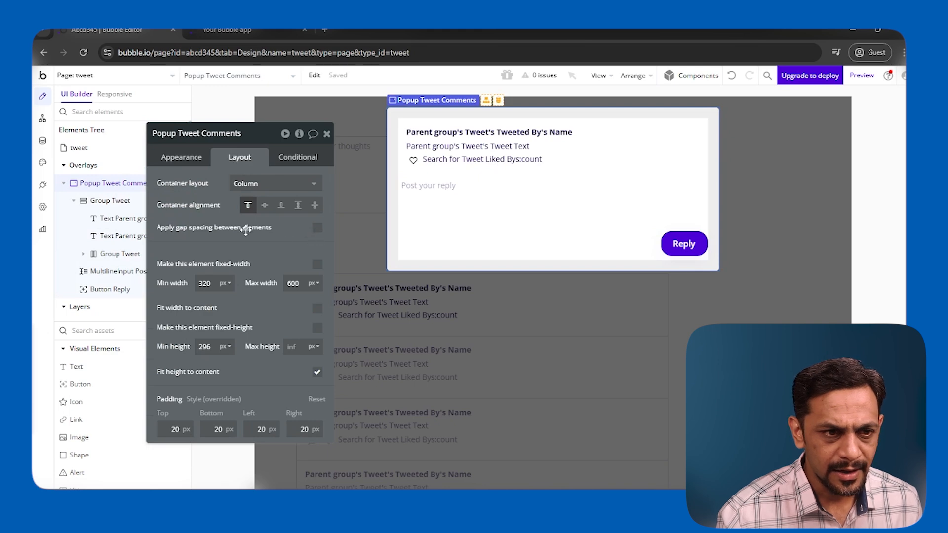
click(317, 228)
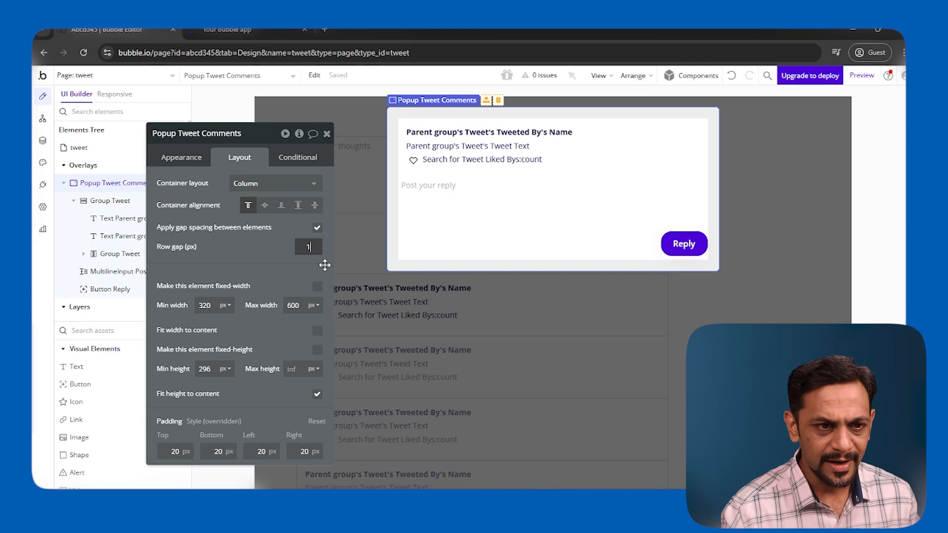
click(258, 259)
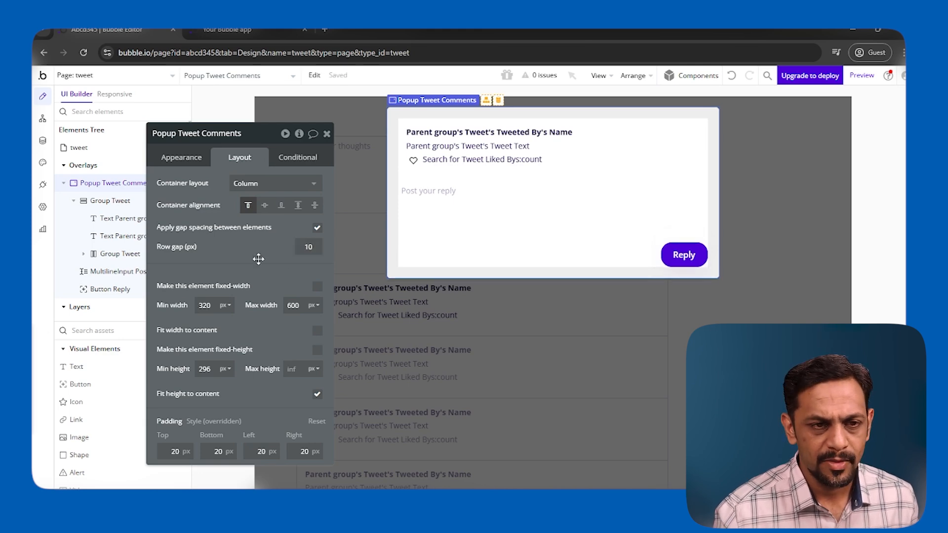
Step: Create a workflow that runs when the Reply button in the tweet comments popup is clicked
click(415, 204)
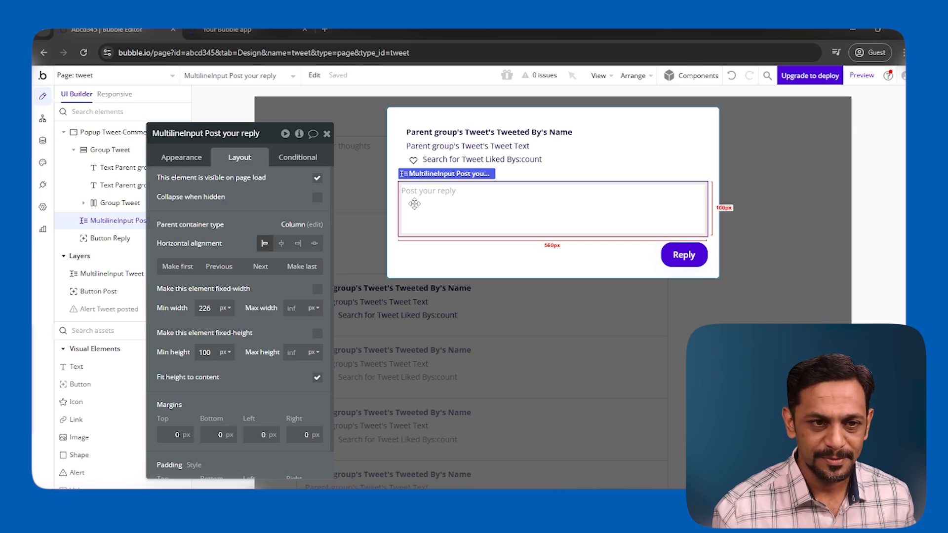
click(680, 255)
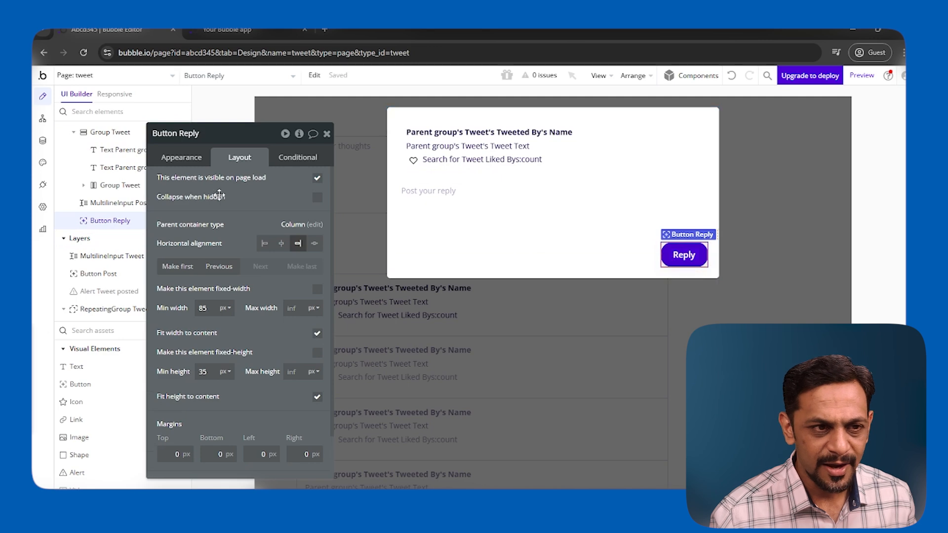
click(189, 159)
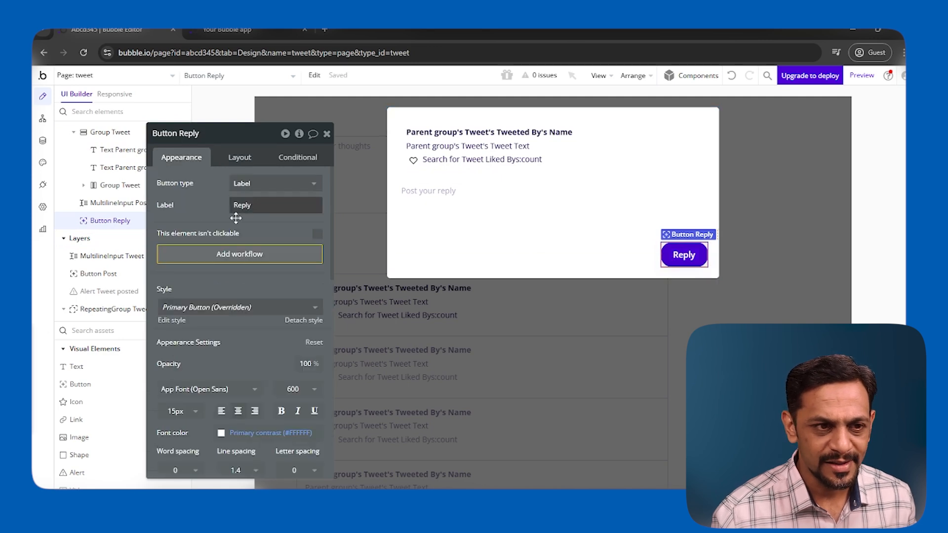
click(248, 260)
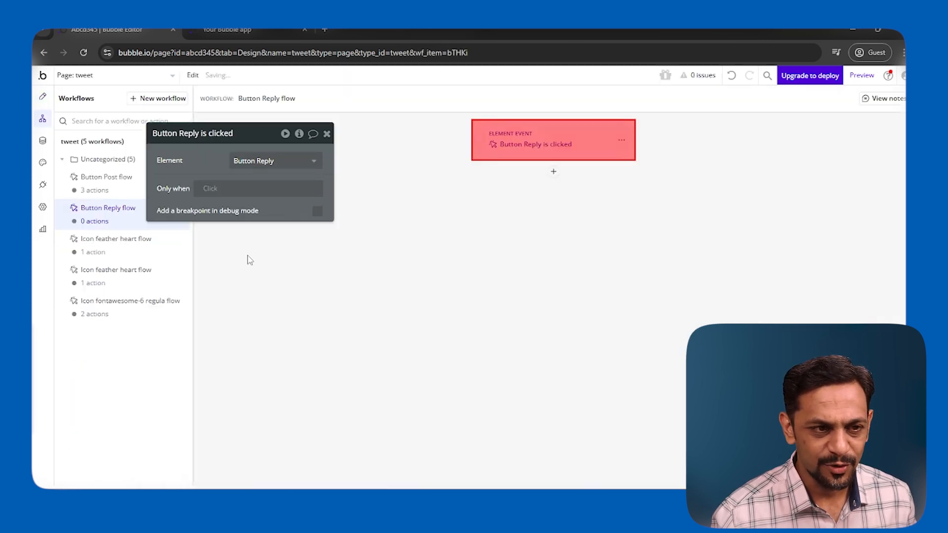
Step: Add a Create a new thing action to the Reply button workflow with the type Tweet Comments
click(553, 173)
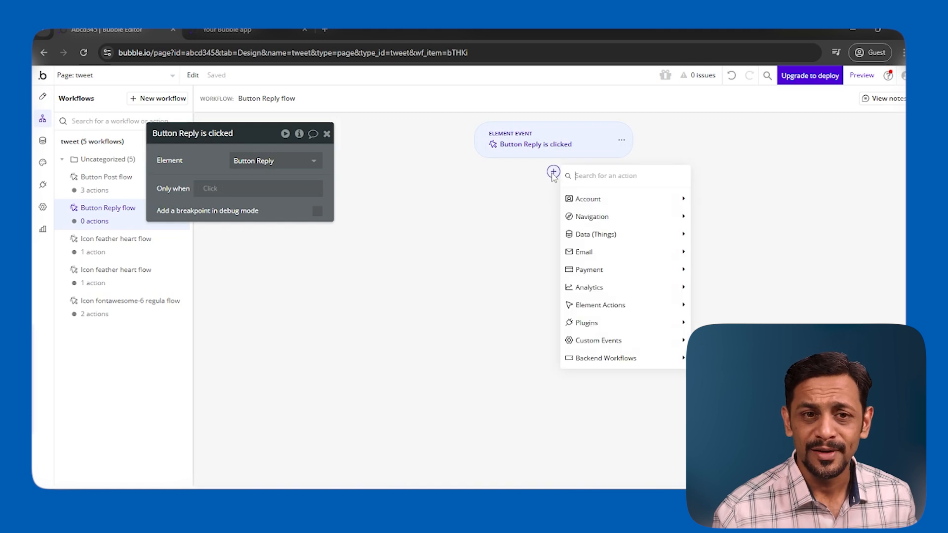
mouse_move(580, 234)
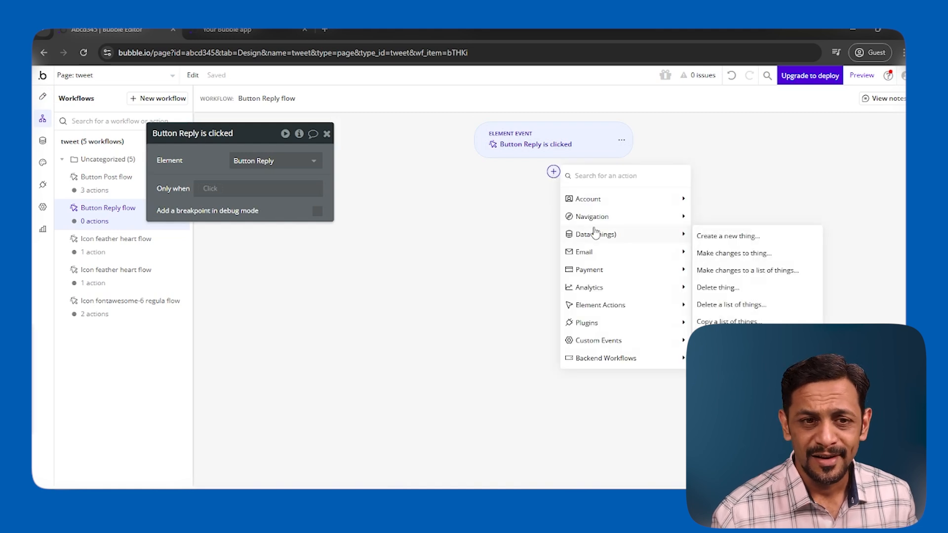
click(739, 237)
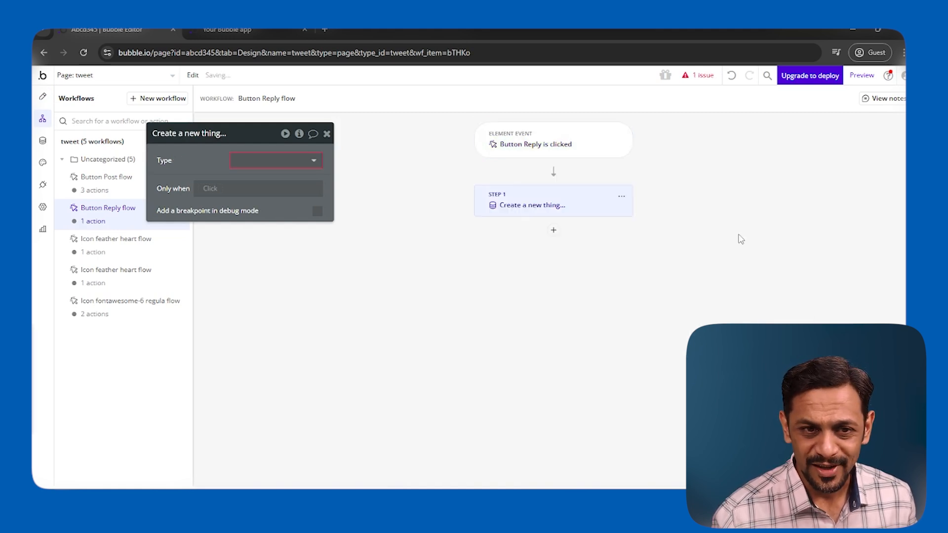
click(283, 162)
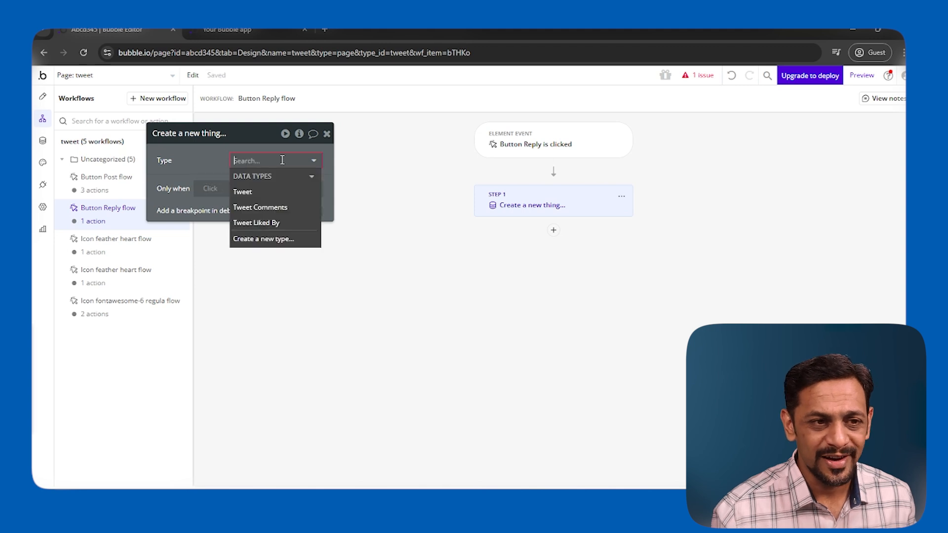
click(272, 209)
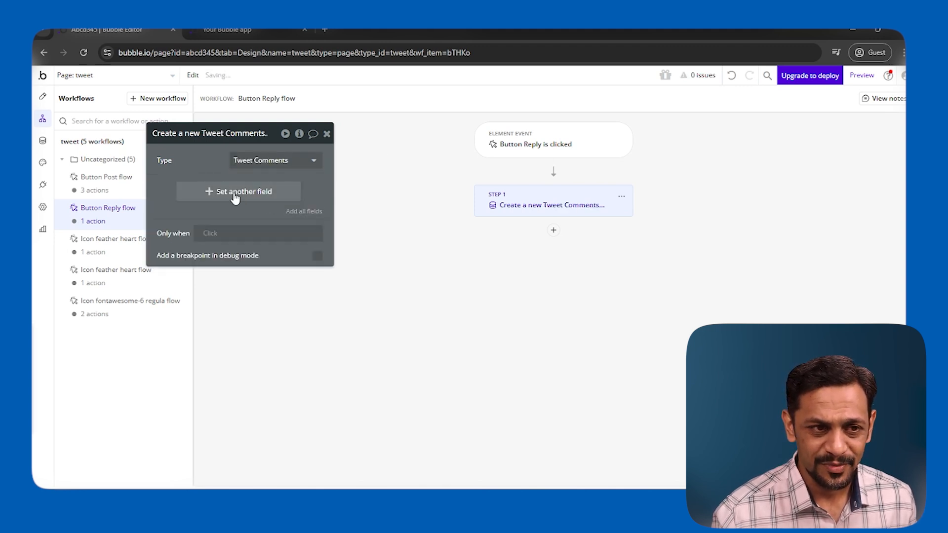
Step: Add all fields to the Tweet Comments action and set Comment to MultilineInput Post your reply's value
click(305, 211)
click(209, 187)
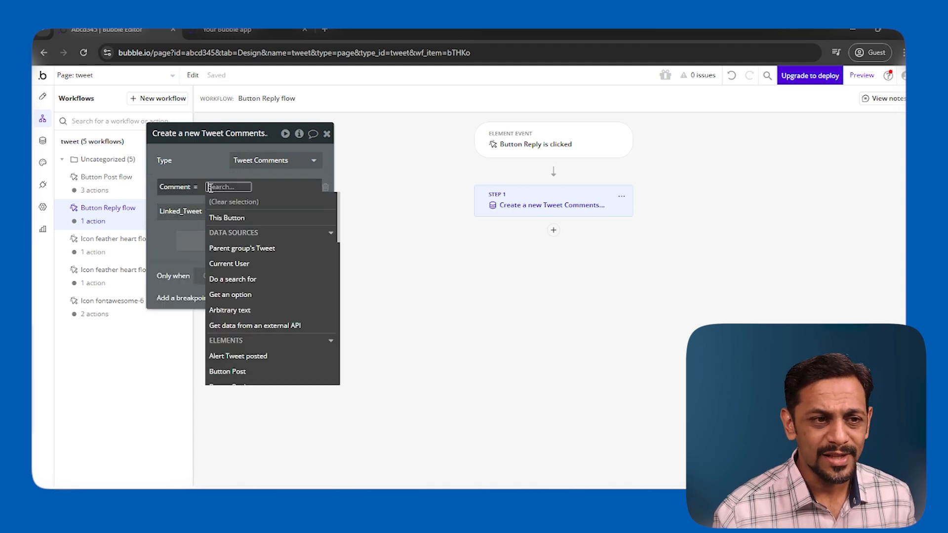
text(mult)
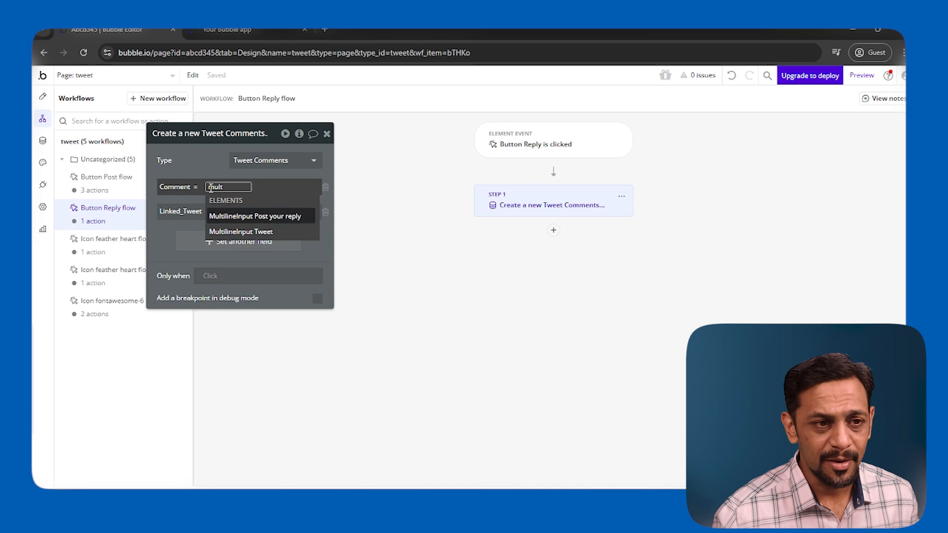
click(251, 218)
click(252, 220)
click(194, 178)
Step: Set the Linked_Tweet field to Popup Tweet Comments's Tweet and close the action's properties
click(227, 211)
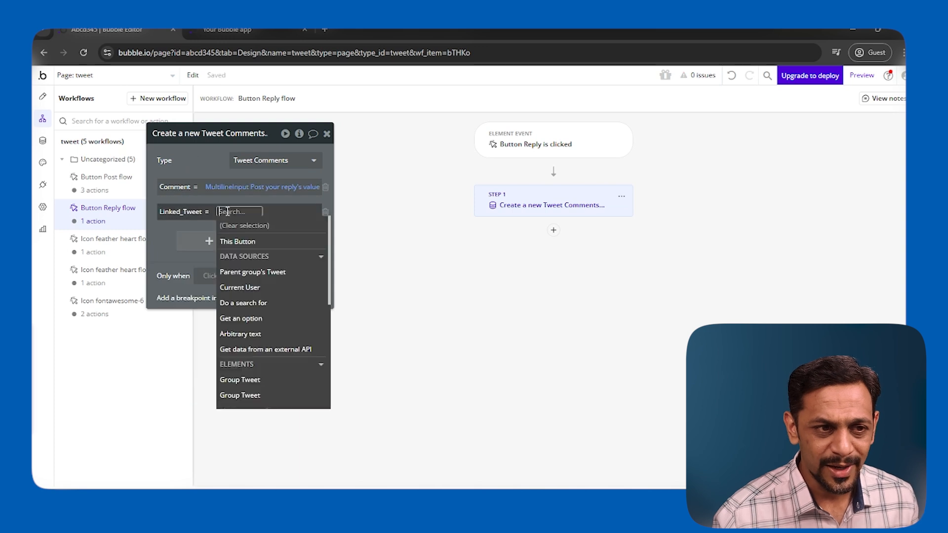
text(pop)
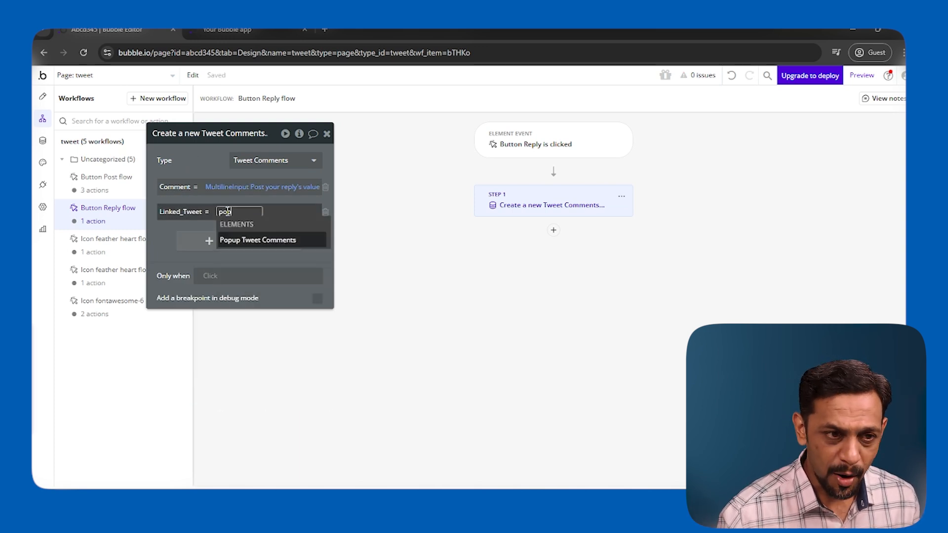
click(266, 240)
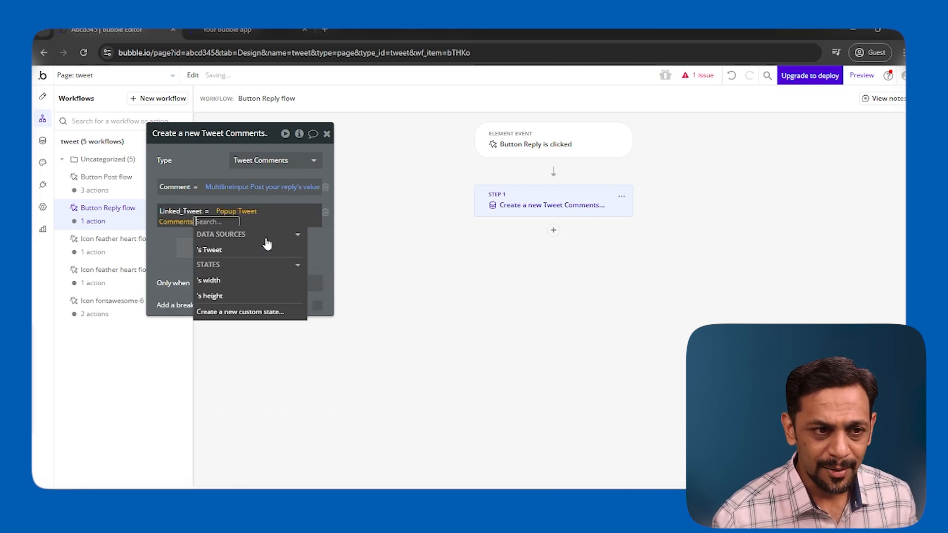
click(223, 252)
click(164, 235)
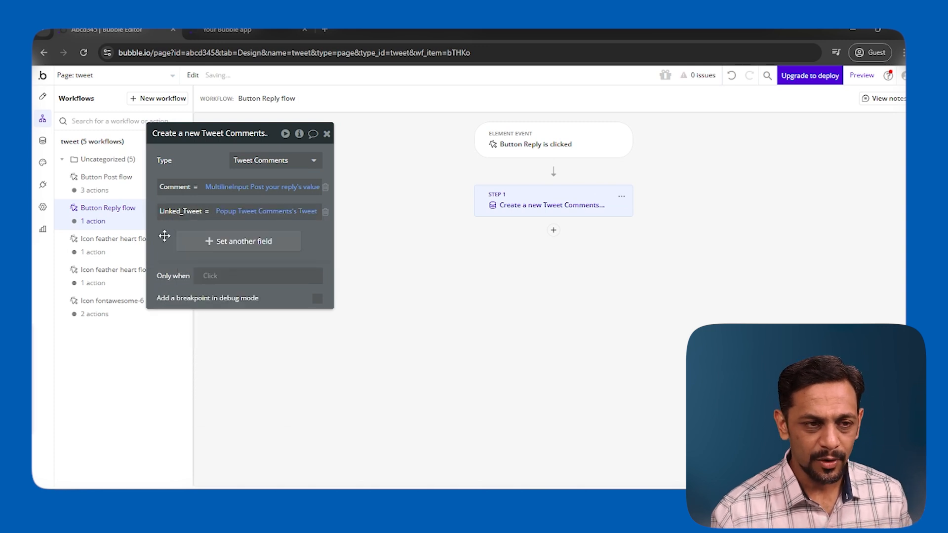
click(327, 134)
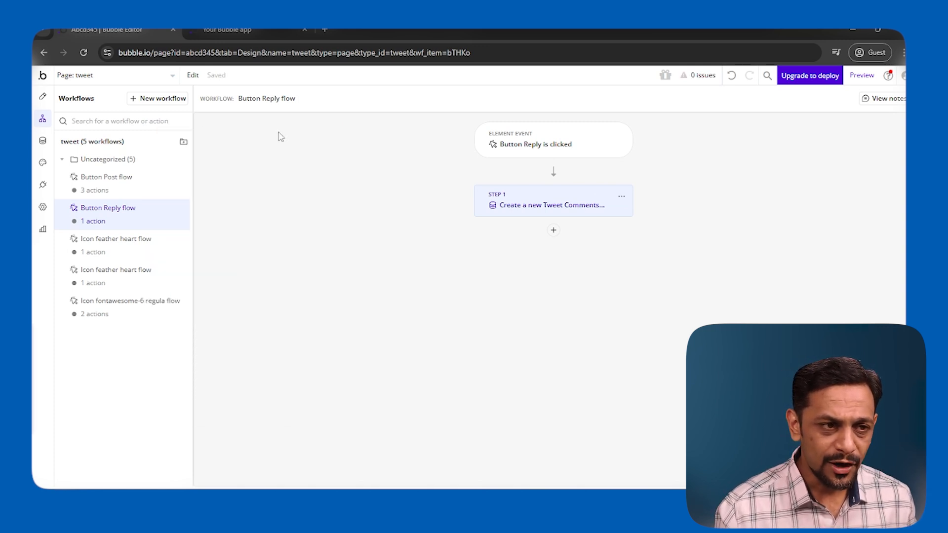
Step: Review the show and display data actions in the workflow of the comment icon in the tweet list
click(42, 96)
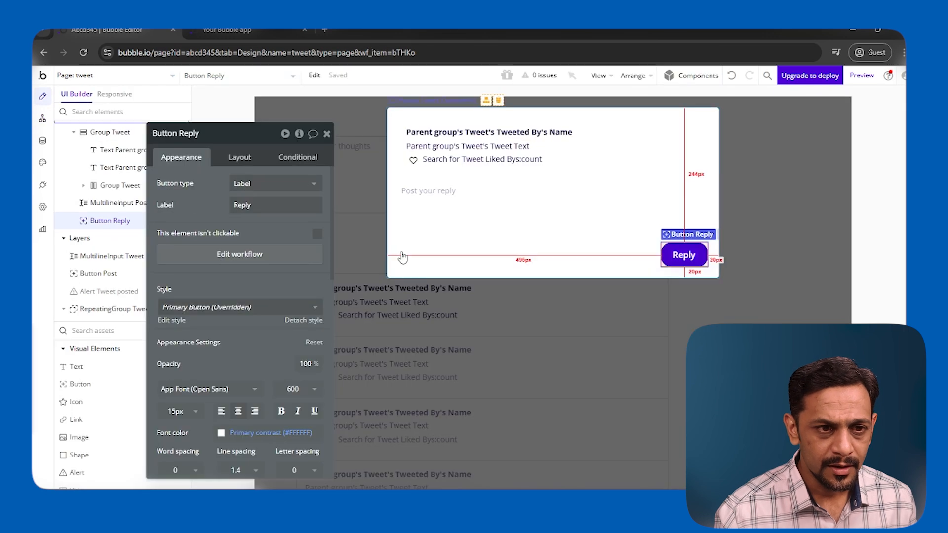
click(411, 308)
click(326, 133)
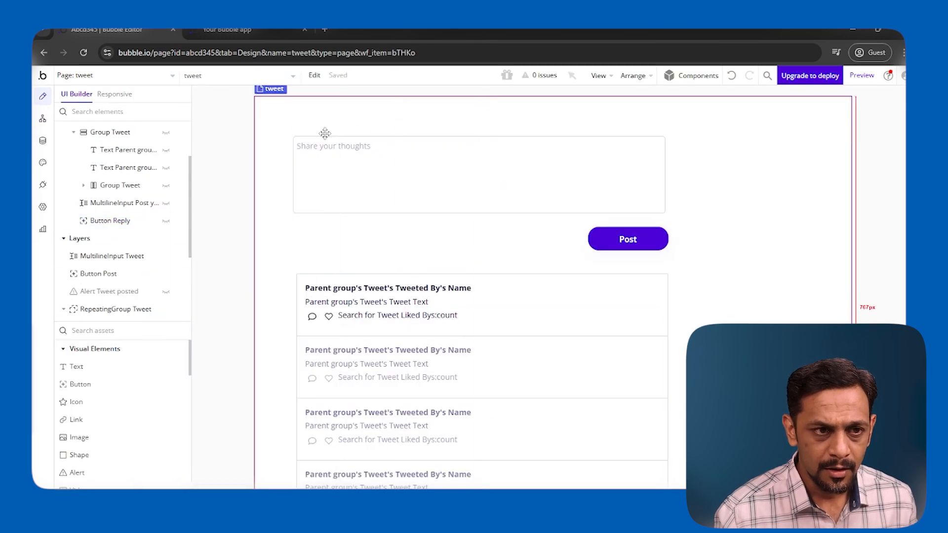
click(312, 319)
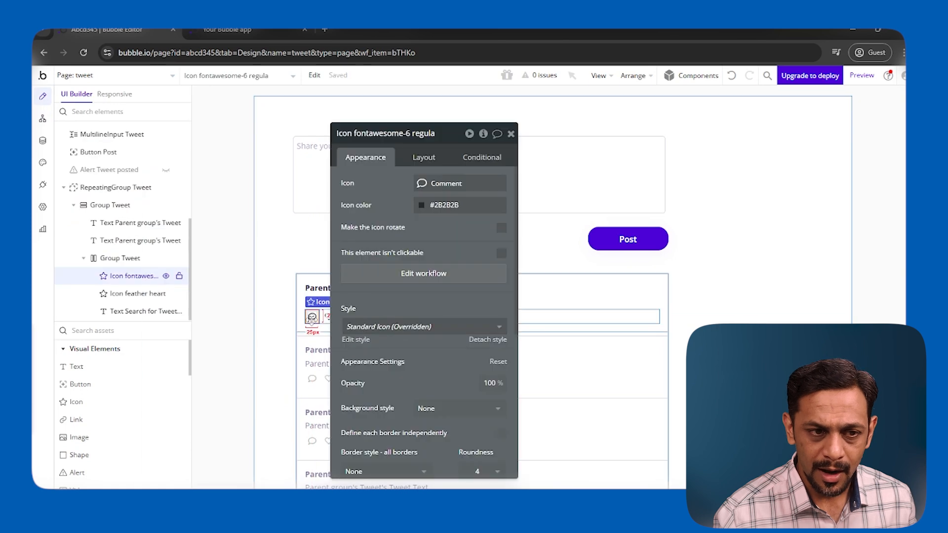
click(421, 270)
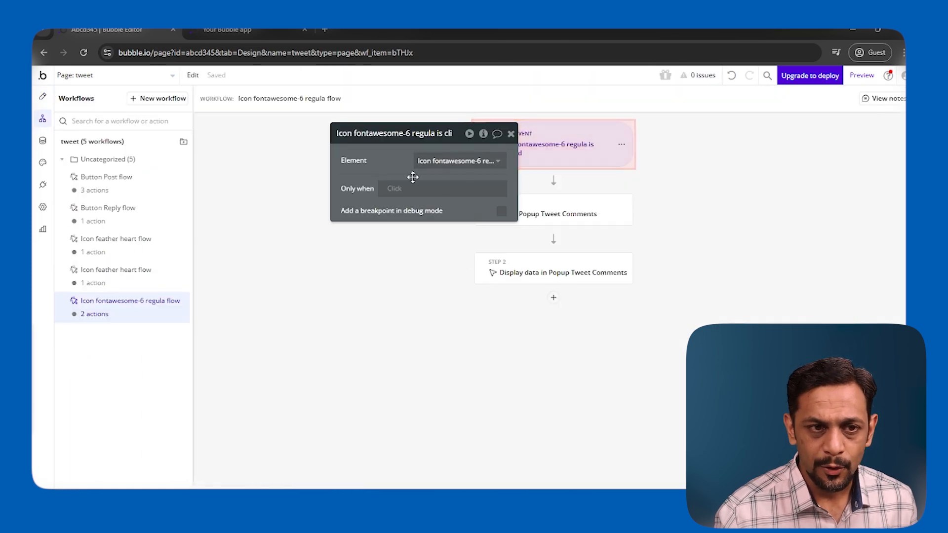
click(546, 216)
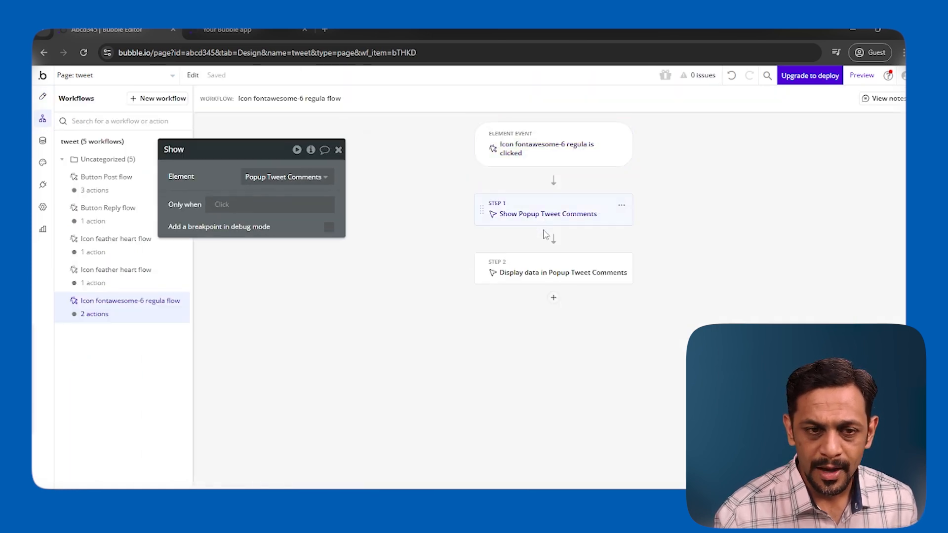
click(537, 274)
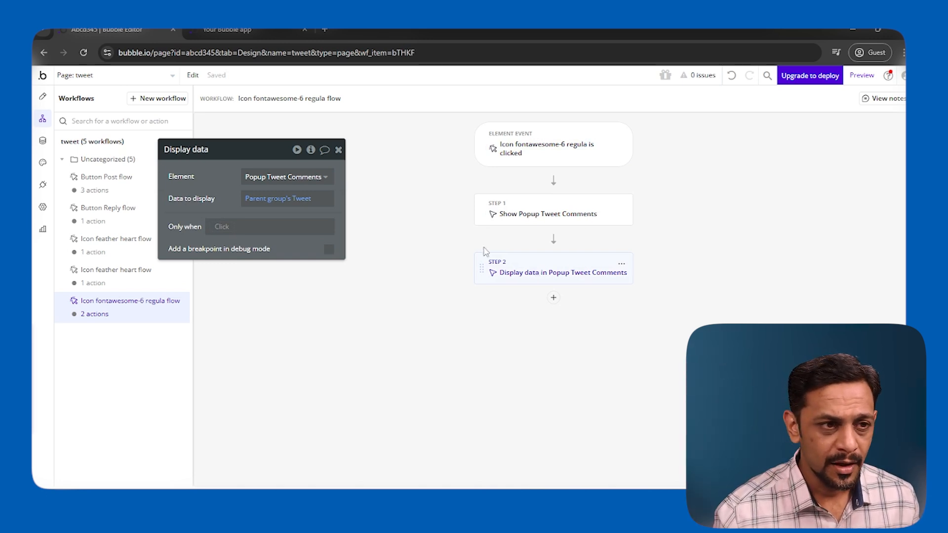
Step: Reveal the tweet comments popup on the canvas and review the field settings in the Reply button's workflow action
click(43, 97)
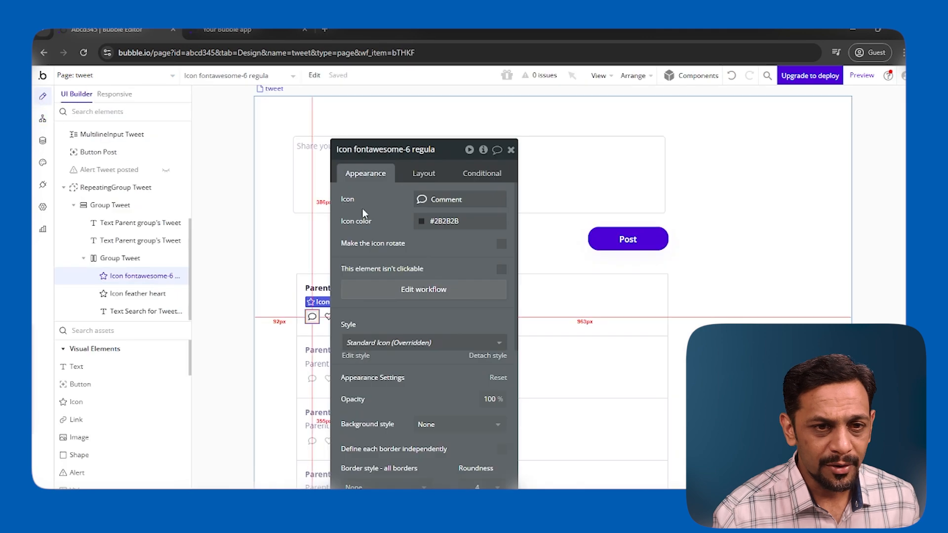
scroll(118, 210, up, 5)
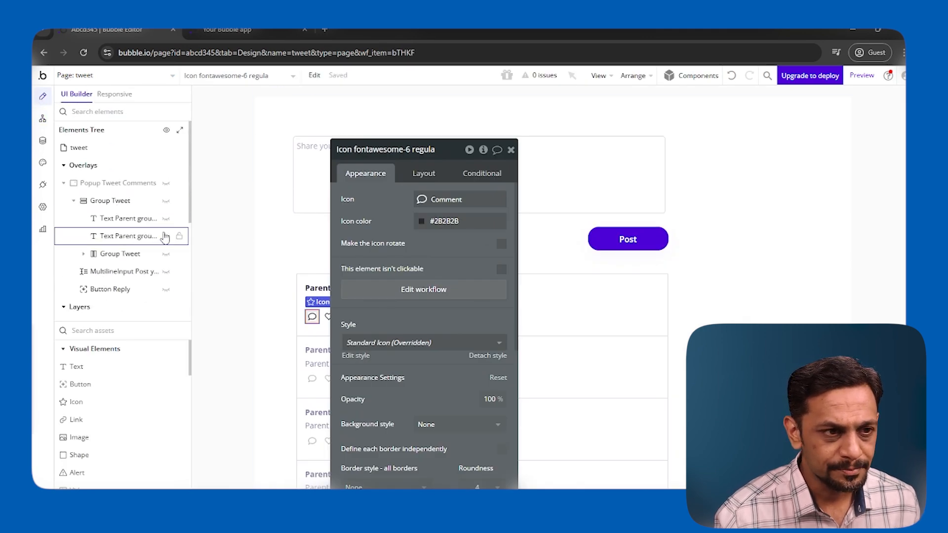
click(166, 183)
drag(476, 248, 324, 248)
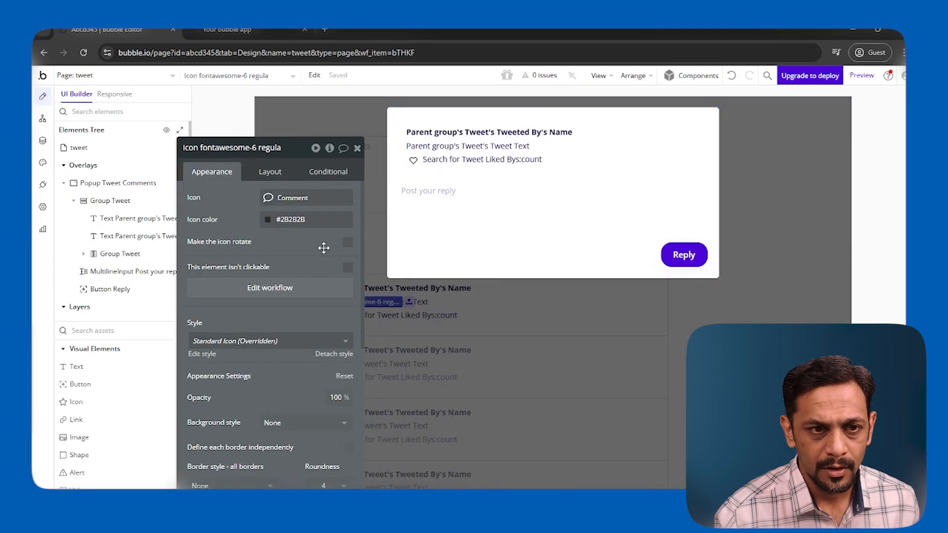
click(685, 254)
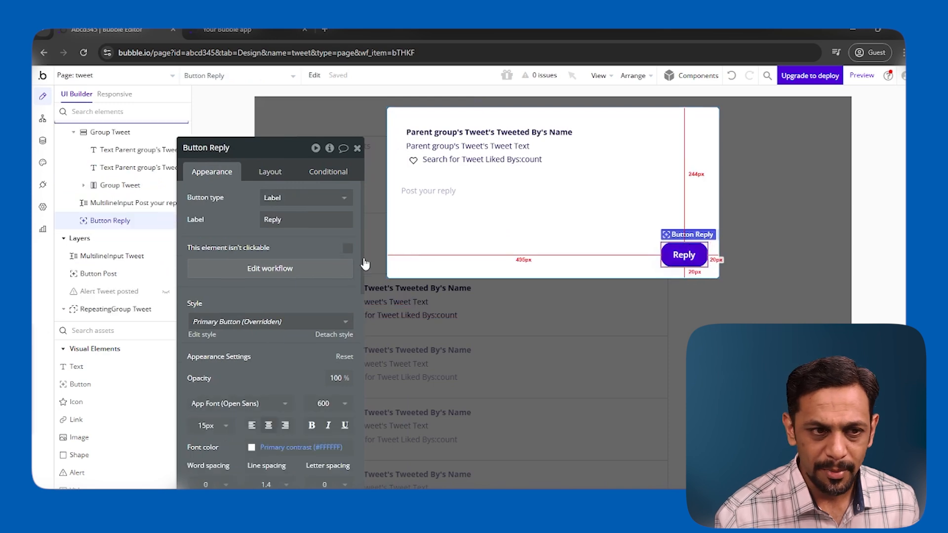
click(297, 270)
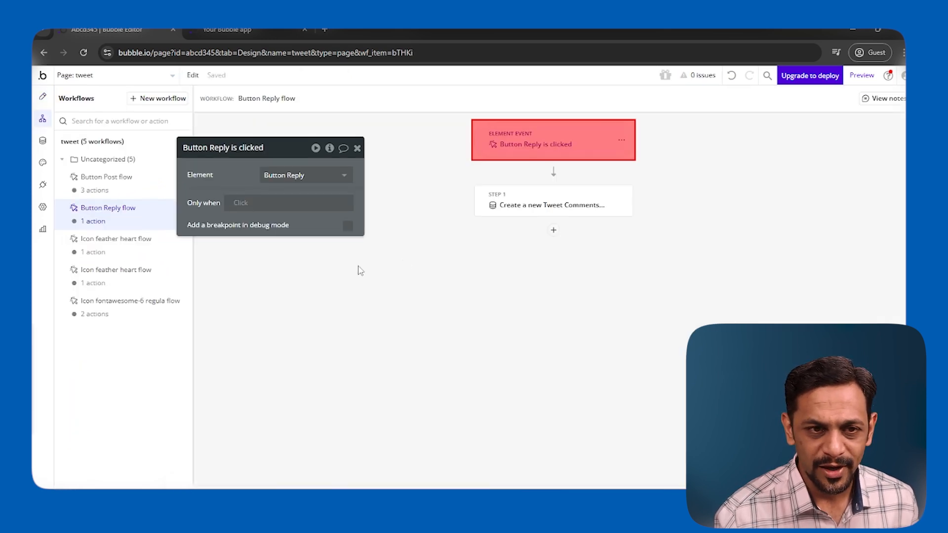
click(530, 214)
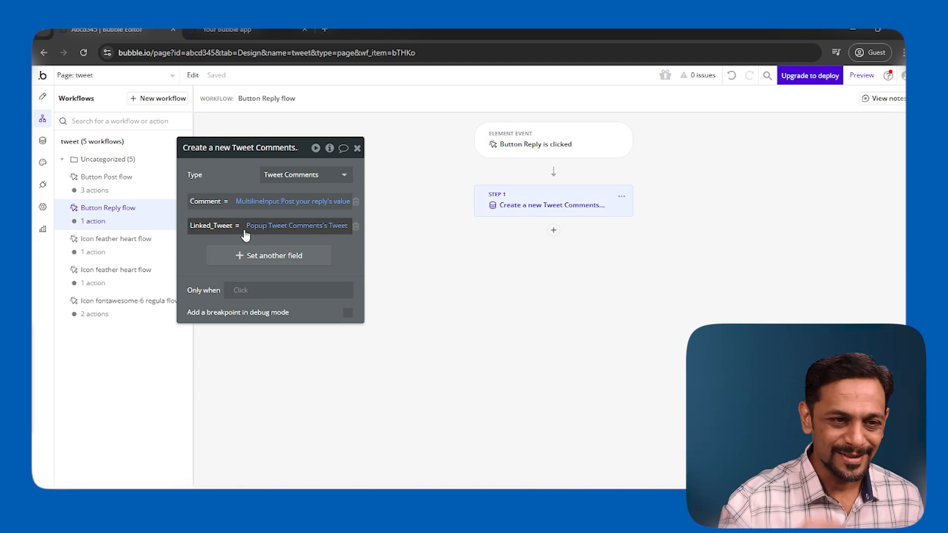
click(357, 149)
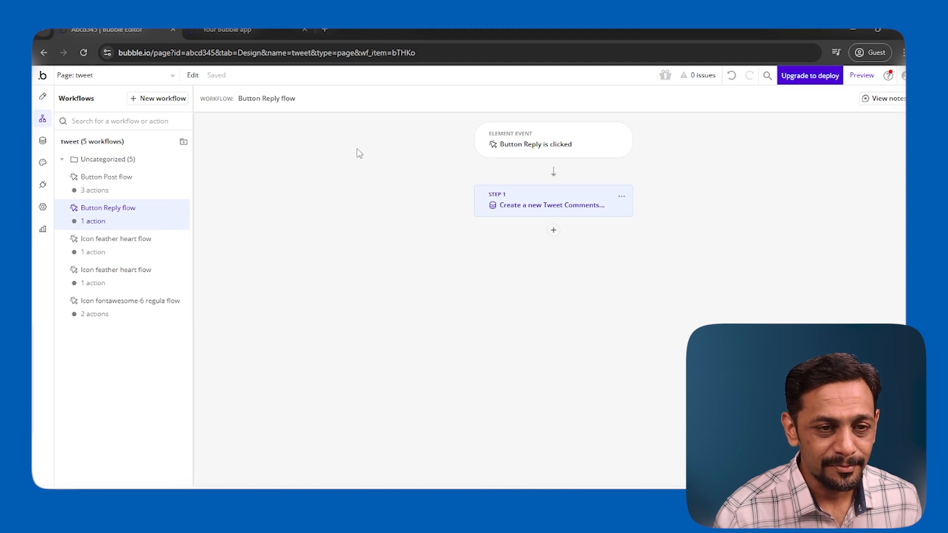
Step: Refresh the running tweet page in the app preview and open the comments popup of the first tweet
click(215, 30)
click(240, 81)
click(232, 154)
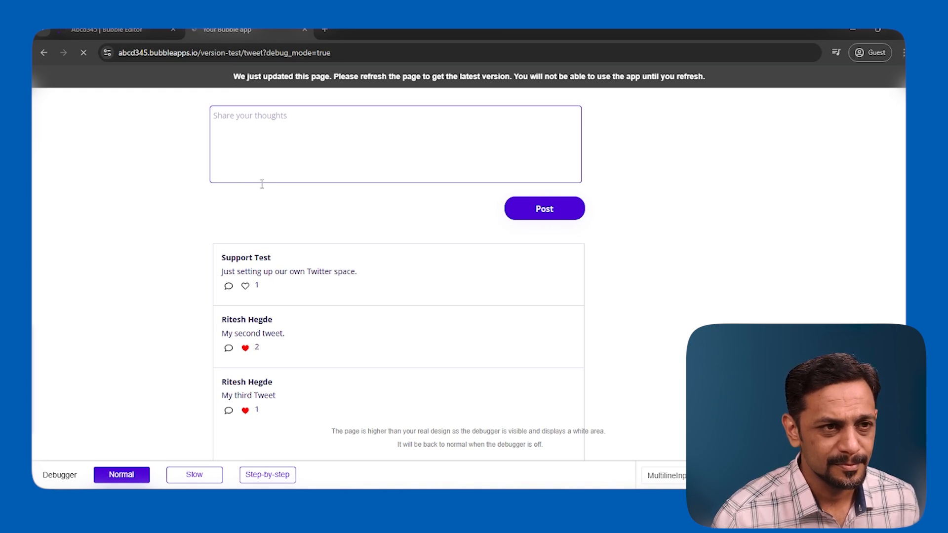
click(229, 287)
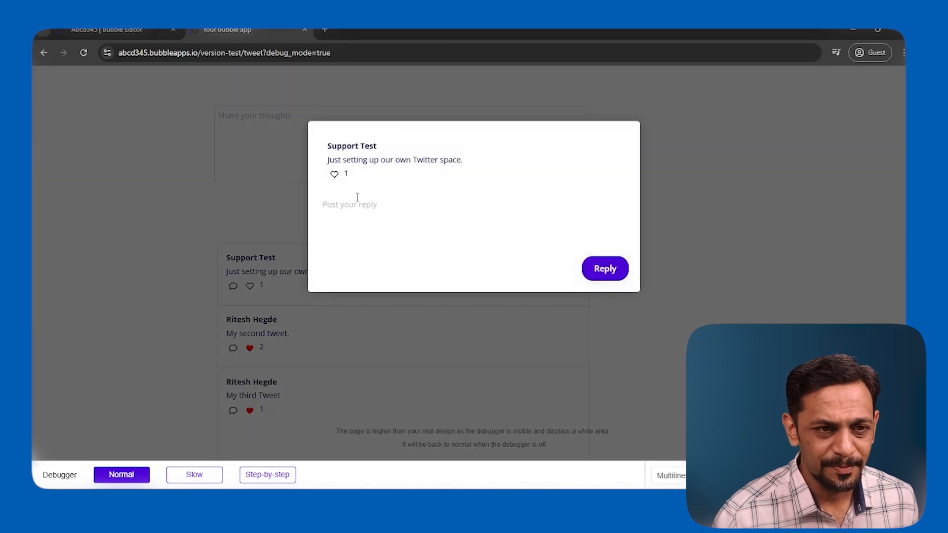
Step: Submit the reply "First comment" in the popup and return to the Bubble editor
text(First)
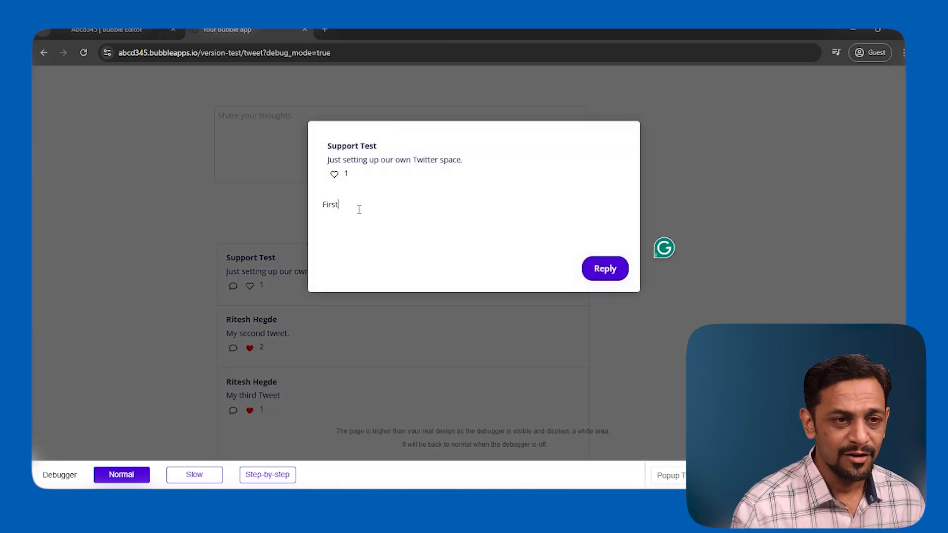
text( comment)
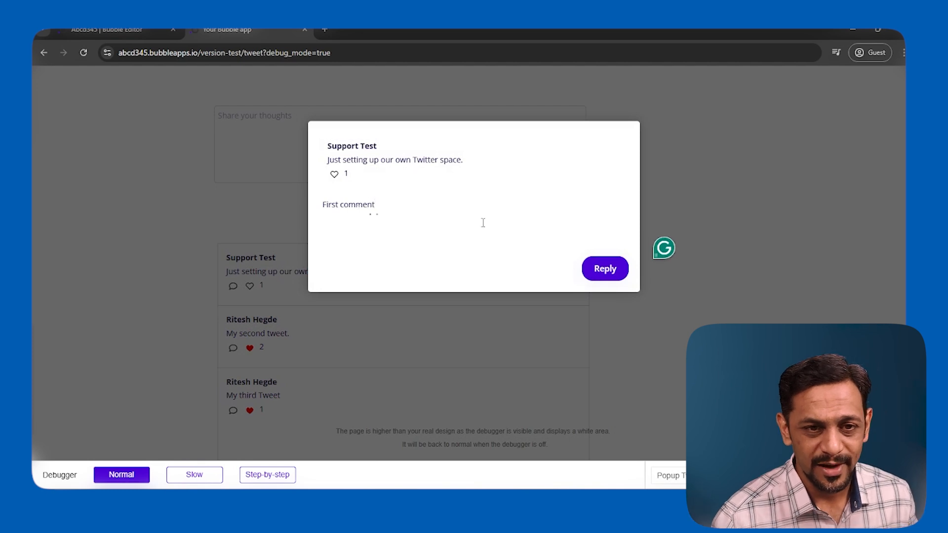
click(602, 273)
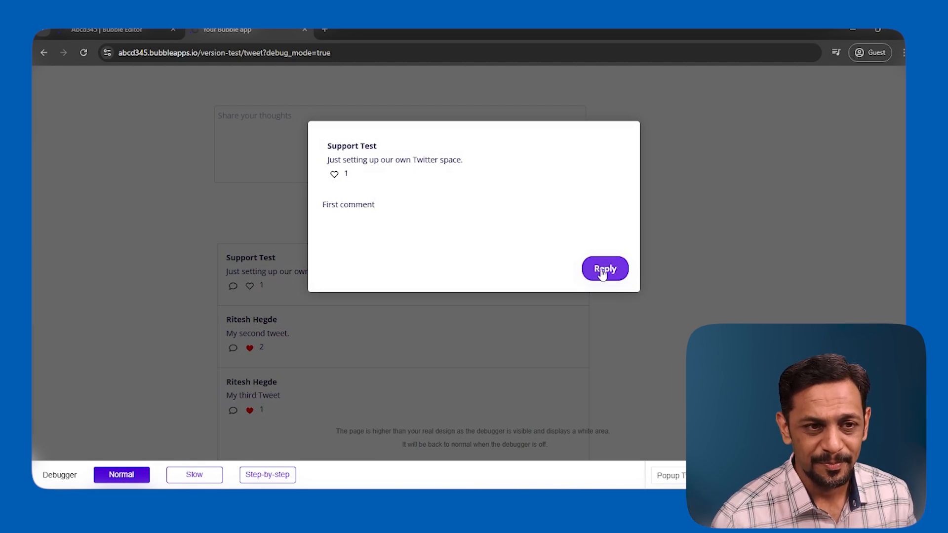
click(138, 32)
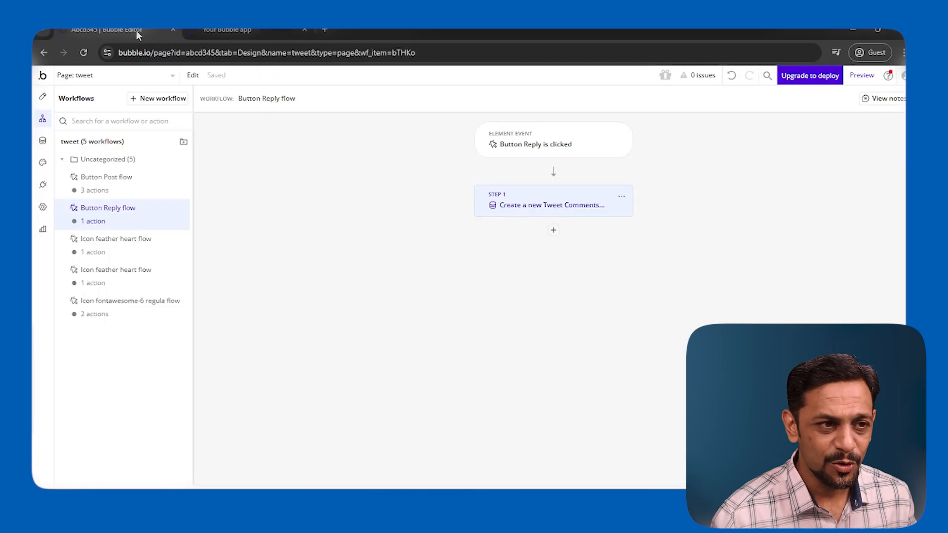
Step: Look up the saved comment entry and its linked tweet in the app data of All Tweet Comments
click(47, 144)
click(224, 117)
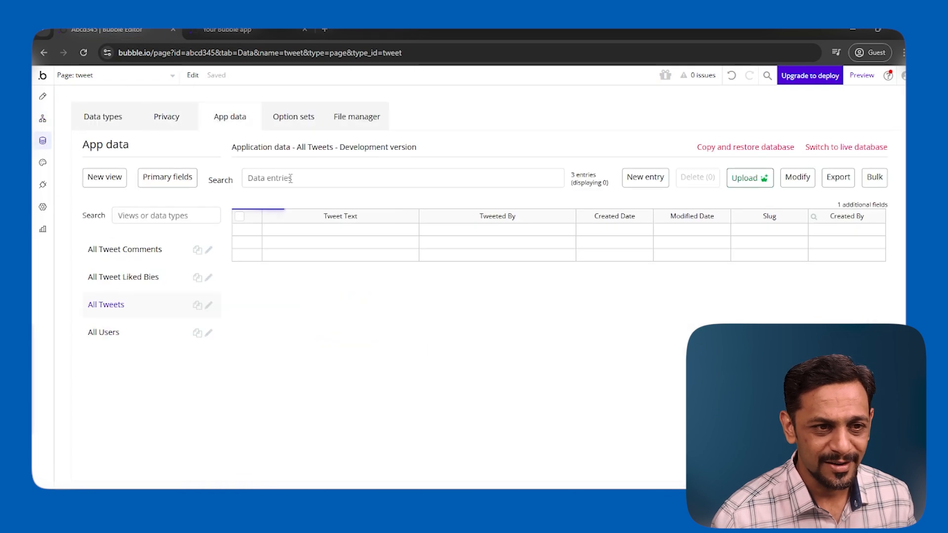
click(134, 254)
click(286, 234)
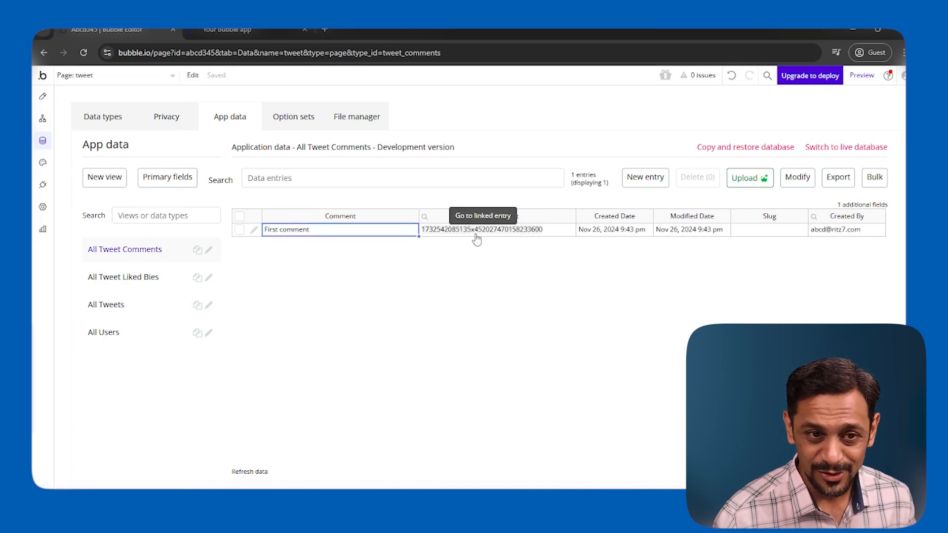
Step: Compare the entry with the reply text still in the popup of the running app and return to the Bubble editor
click(224, 31)
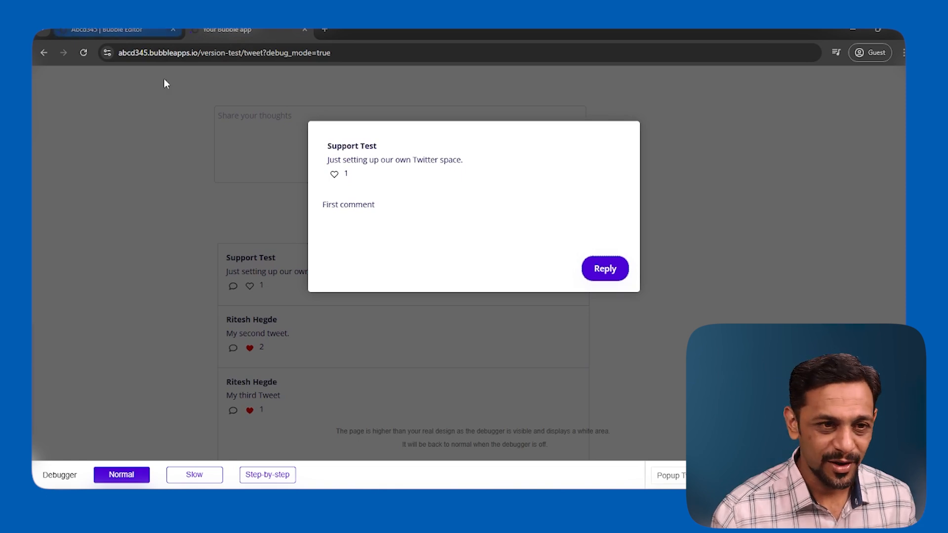
triple_click(377, 209)
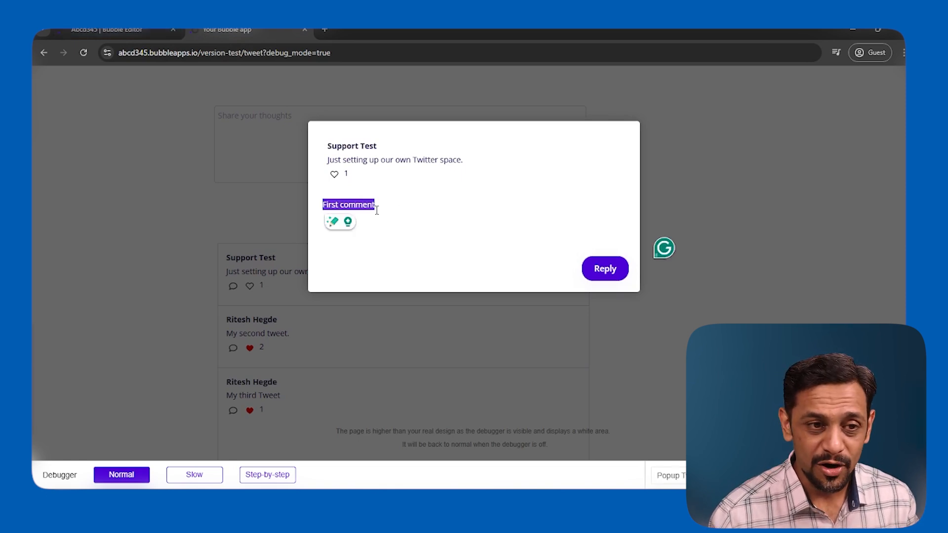
click(106, 30)
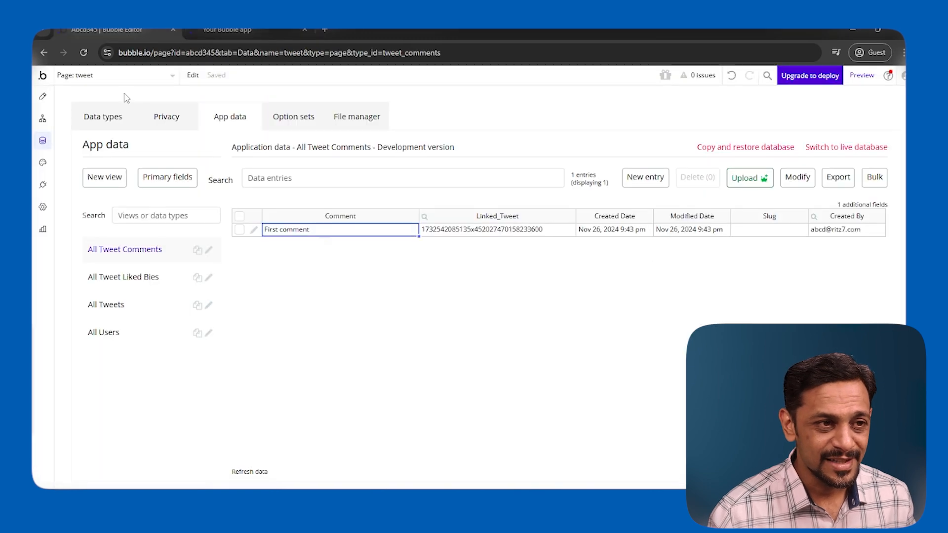
Step: Return to the page design and add a repeating group below the Reply button in the tweet comments popup
click(43, 98)
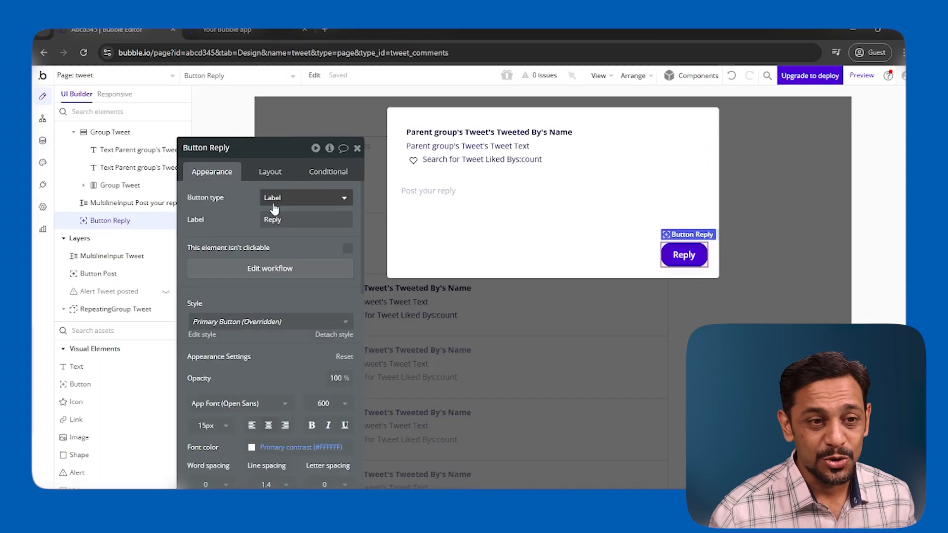
click(358, 151)
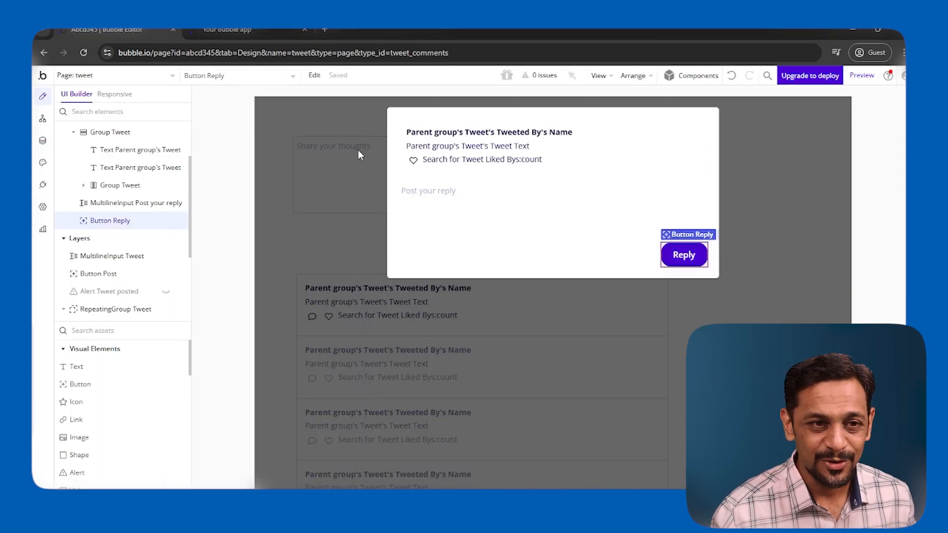
click(80, 330)
text(repe)
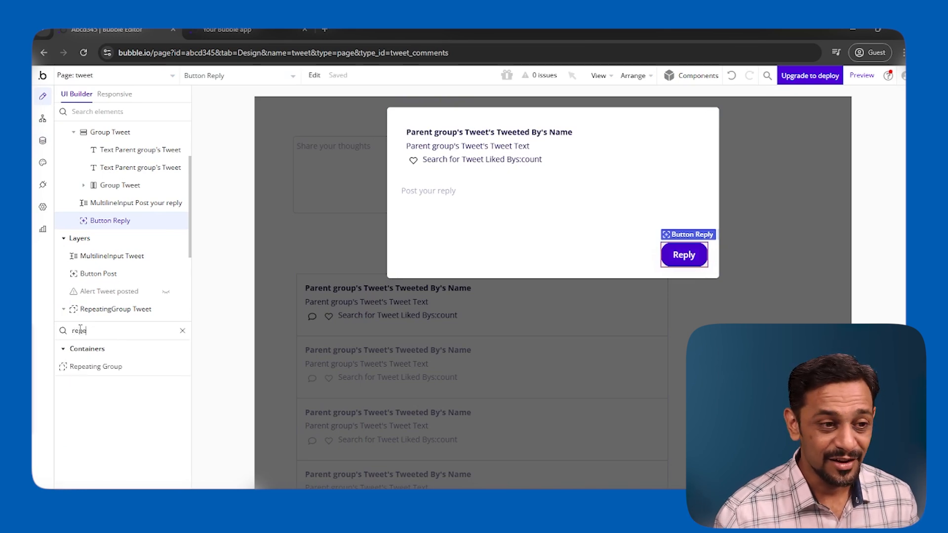
drag(91, 370, 414, 268)
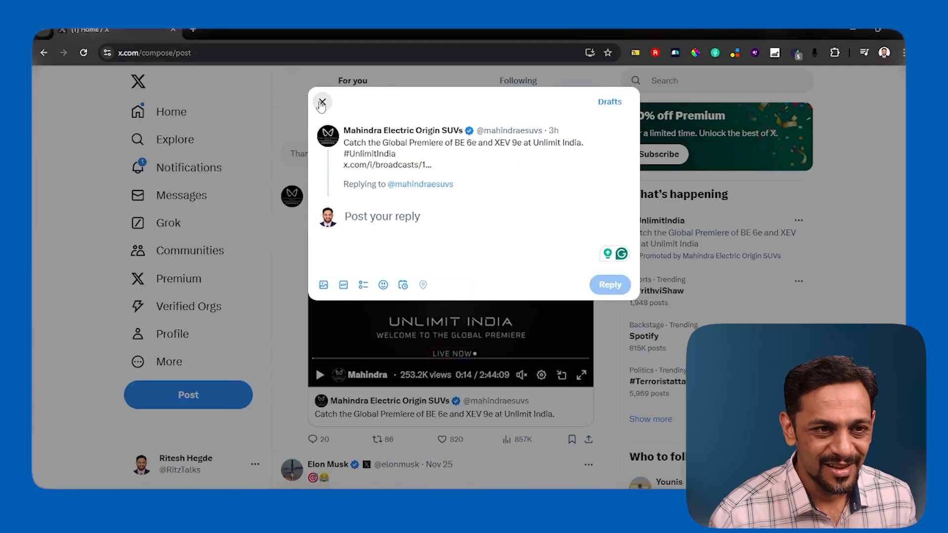
Step: On X, dismiss the open reply dialog and open Elon Musk's post to view its reply section
click(322, 101)
scroll(366, 272, down, 4)
click(293, 244)
scroll(293, 244, down, 2)
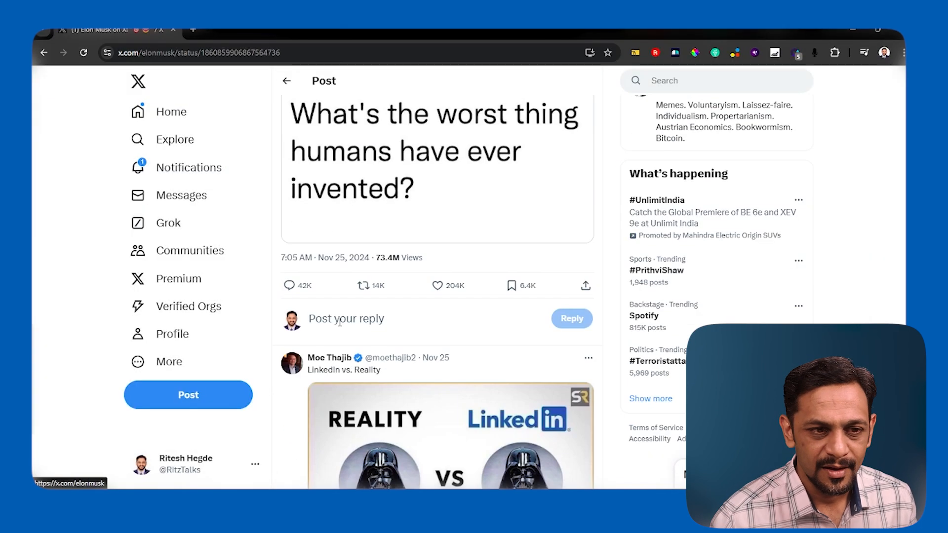
Step: Reply to the X post with two "Face with tears of joy" emojis and open the options of the new reply
click(339, 321)
click(354, 360)
double_click(383, 213)
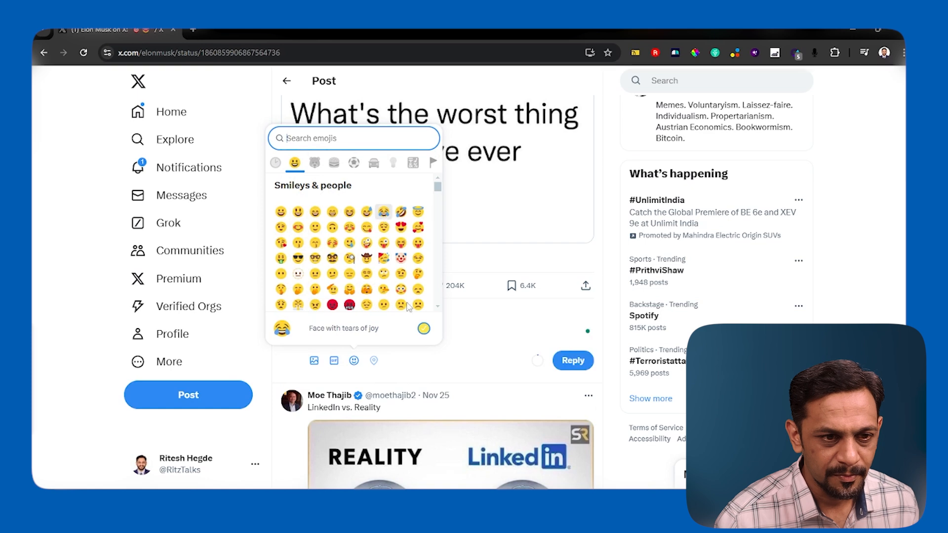
click(578, 362)
click(580, 362)
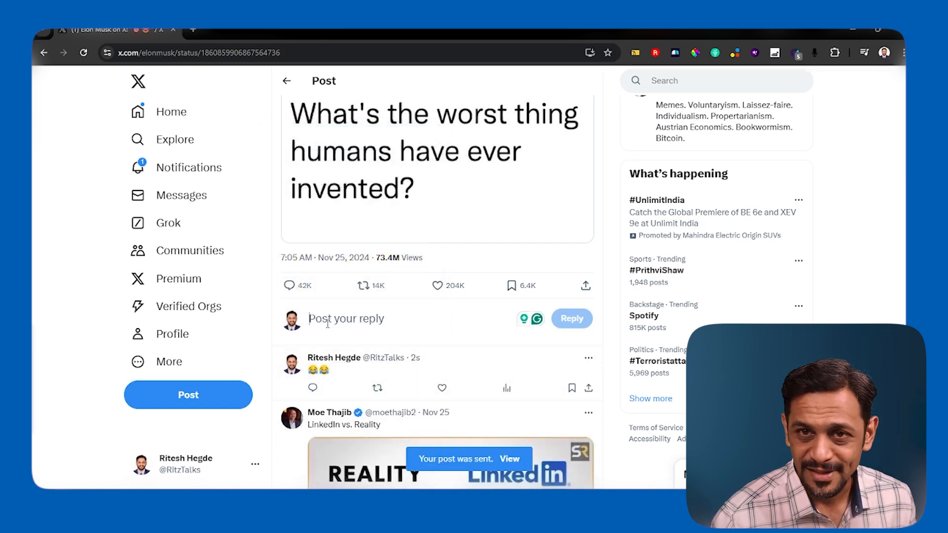
click(588, 358)
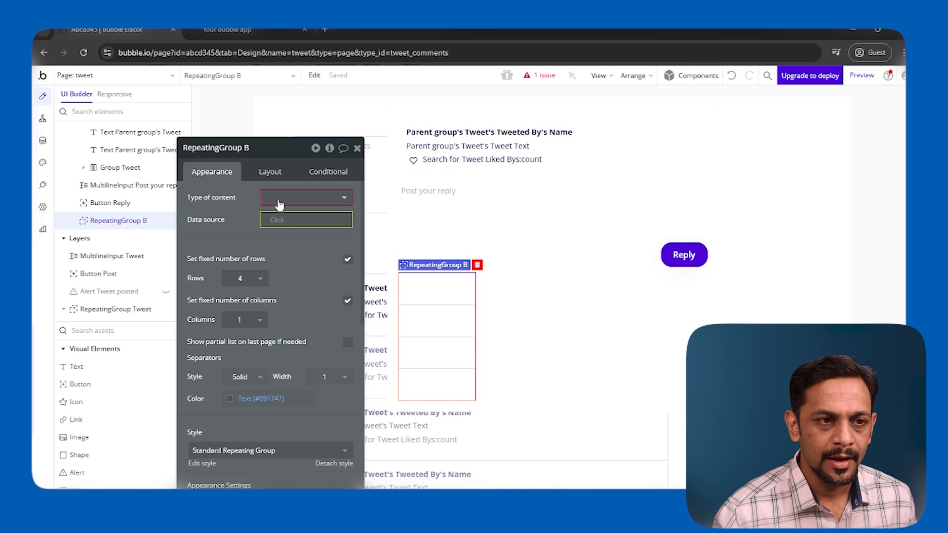
Step: In the Bubble editor, stop the new repeating group's width from fitting its content and set its minimum height to 30 px
click(277, 174)
click(348, 405)
click(348, 404)
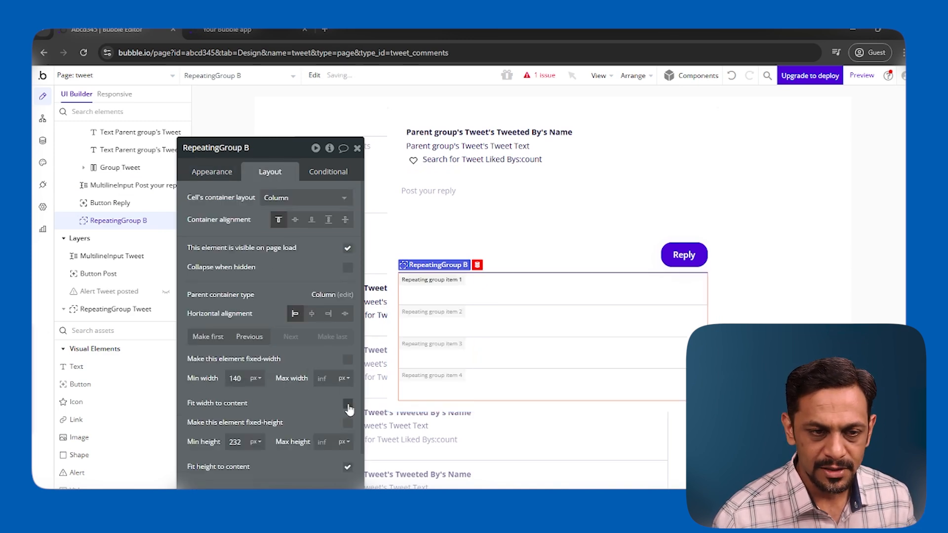
scroll(321, 400, down, 1)
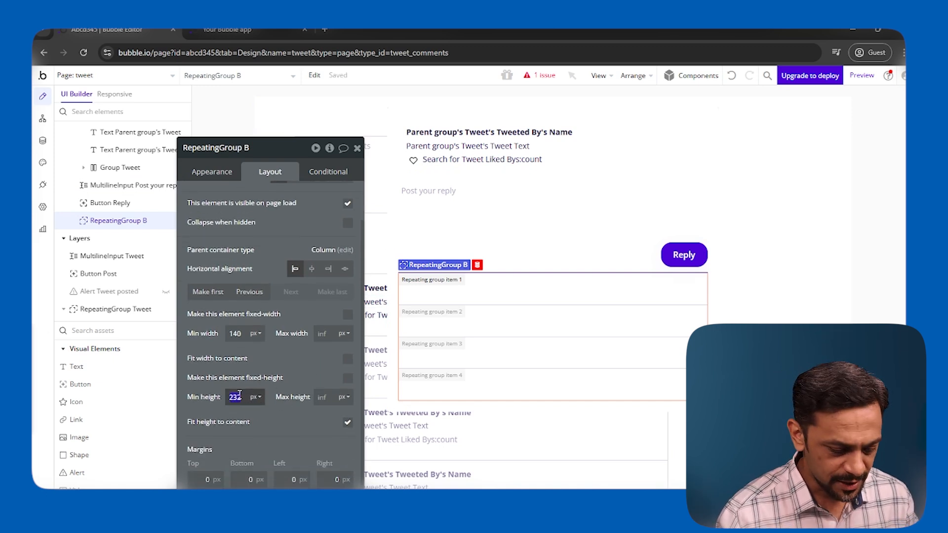
click(289, 367)
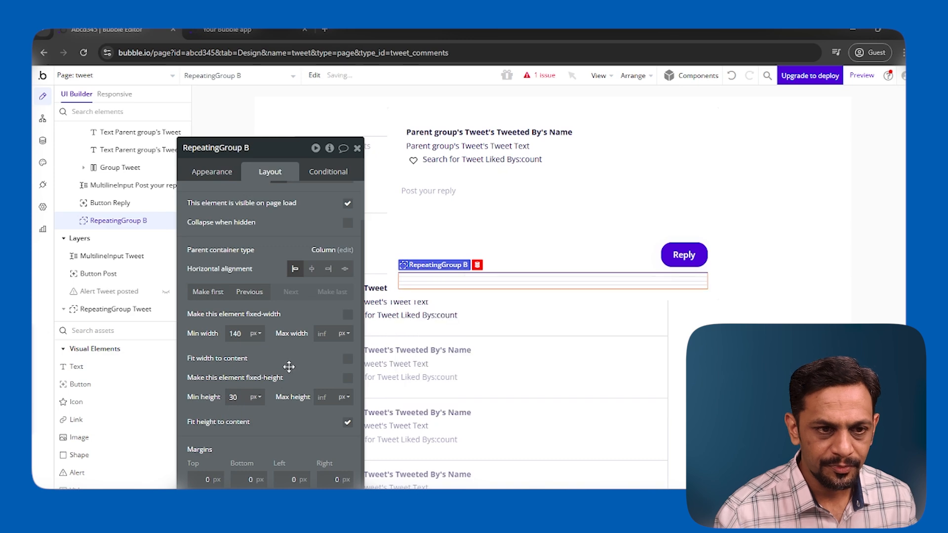
Step: Turn off the fixed number of rows for the repeating group and set the minimum row height to 45 px
click(220, 175)
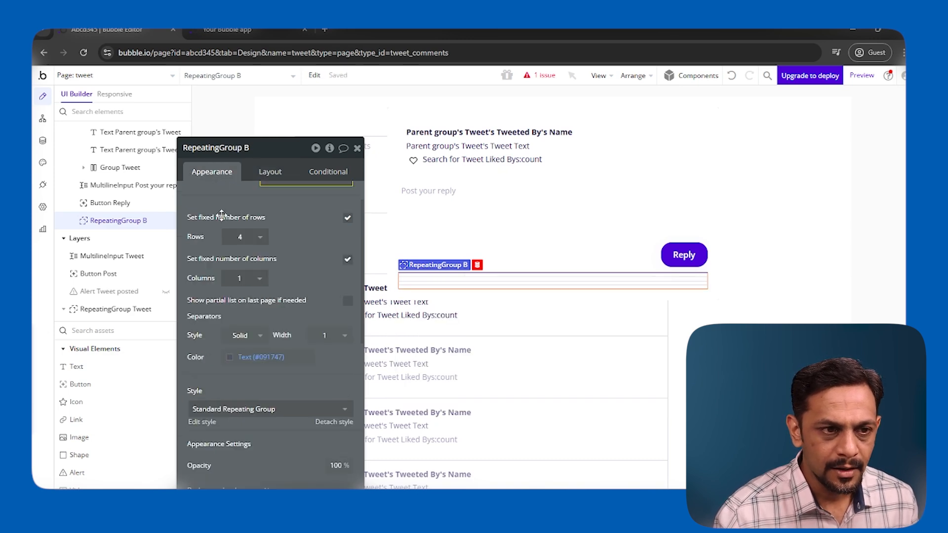
click(348, 219)
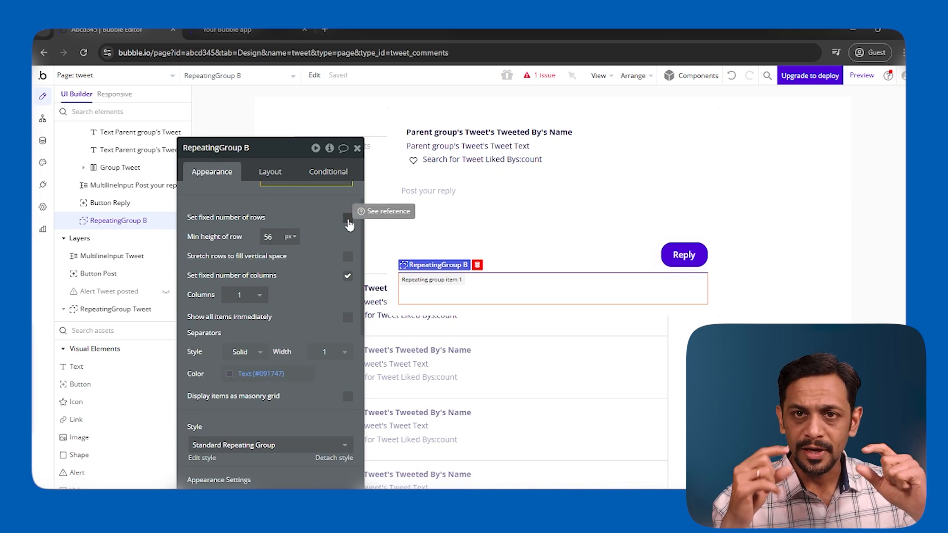
double_click(268, 237)
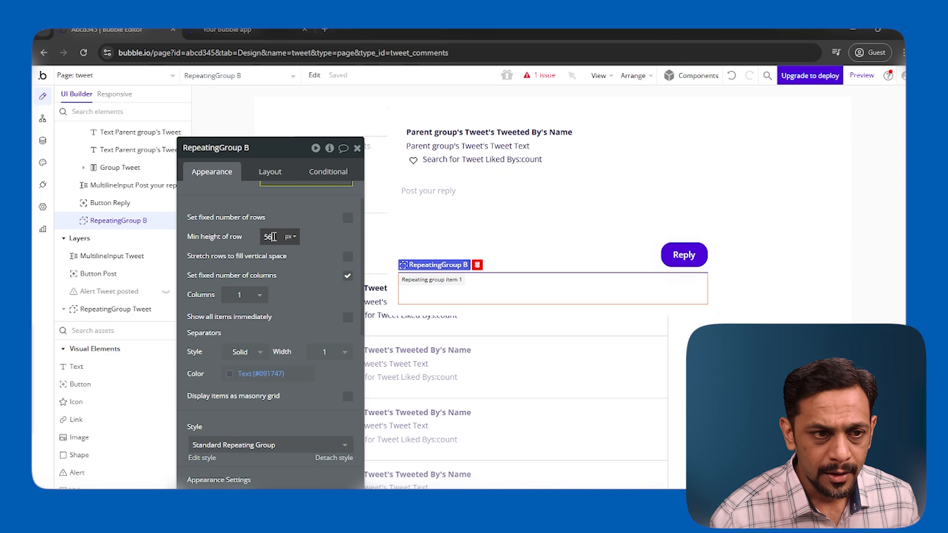
text(45)
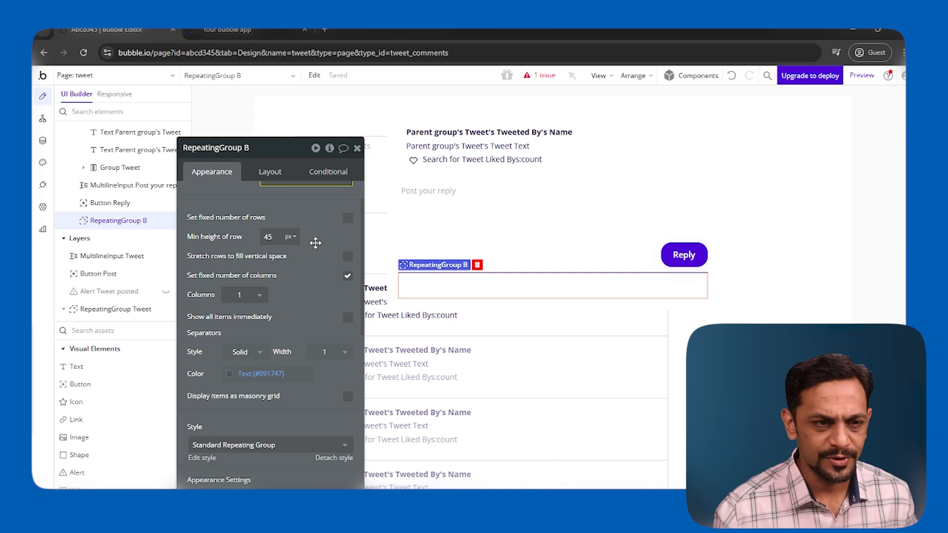
Step: Set the repeating group's content type to Tweet Comments and its data source to a search for Tweet Comments
scroll(315, 242, up, 1)
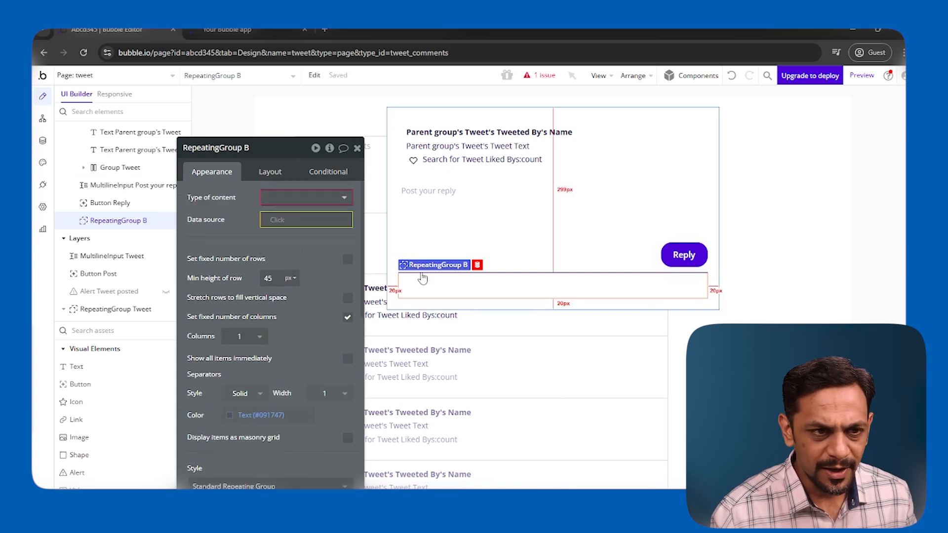
click(298, 199)
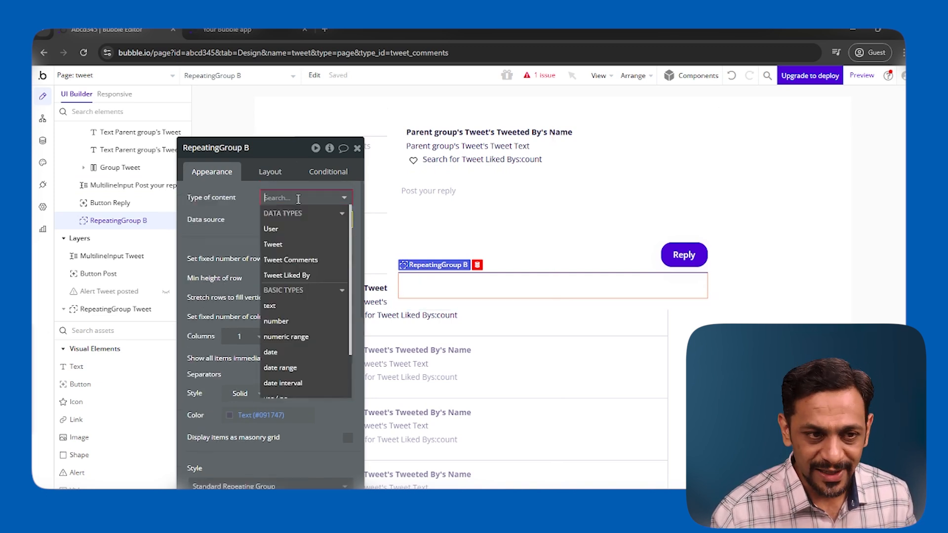
click(294, 261)
click(275, 221)
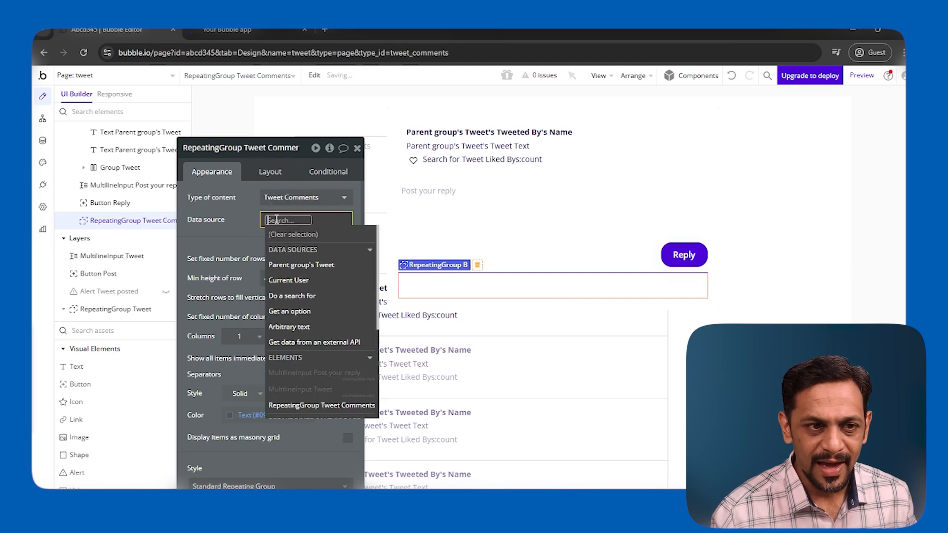
click(295, 296)
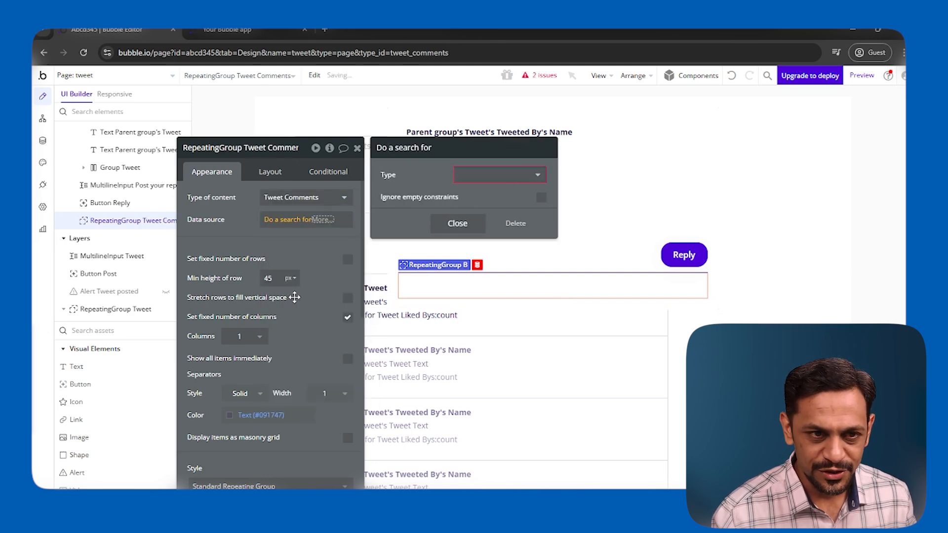
click(474, 177)
click(479, 238)
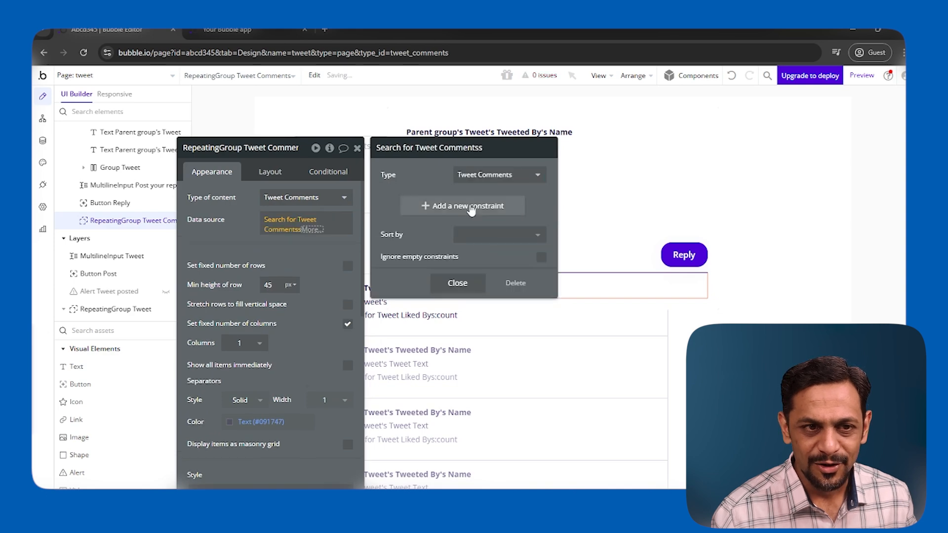
Step: Constrain the search to Linked_Tweet = Parent group's Tweet and close the repeating group's settings
click(419, 203)
click(406, 231)
click(444, 201)
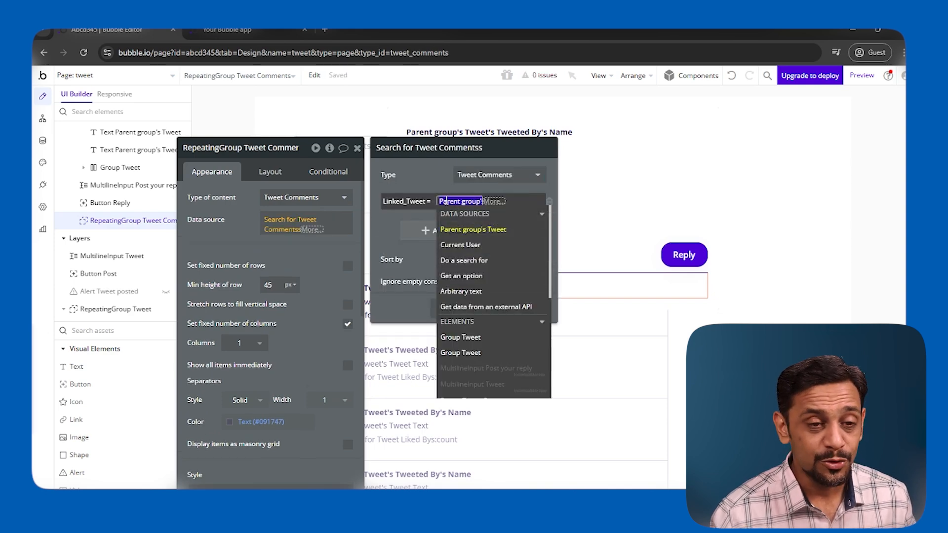
click(465, 235)
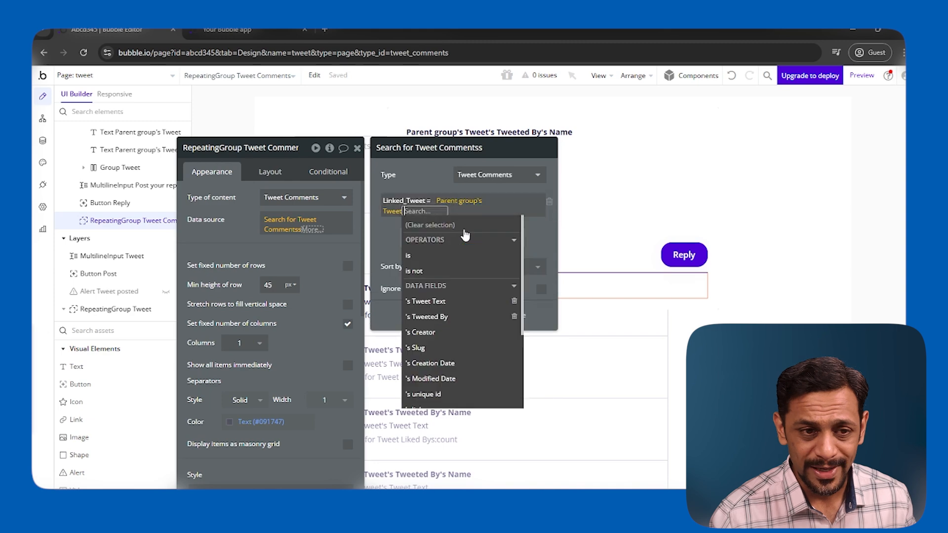
click(433, 184)
click(453, 301)
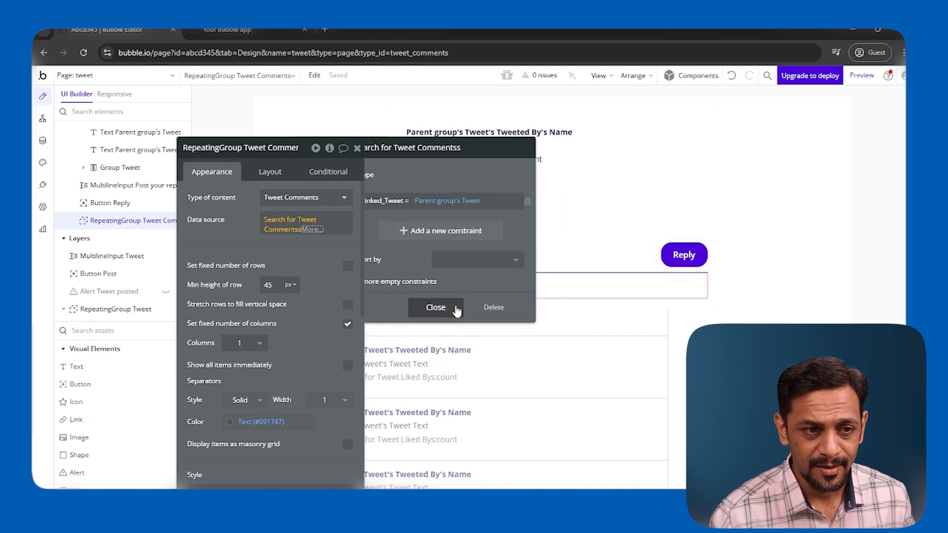
click(243, 243)
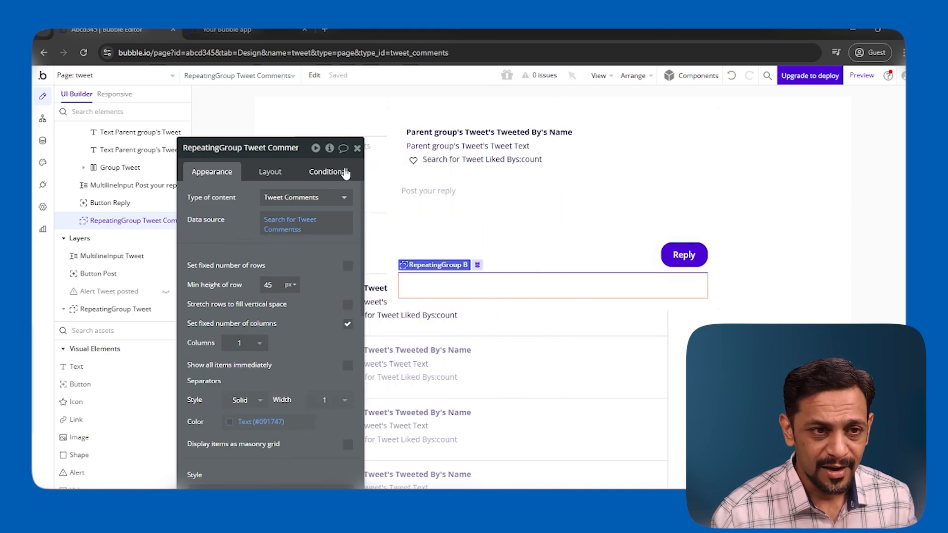
click(357, 148)
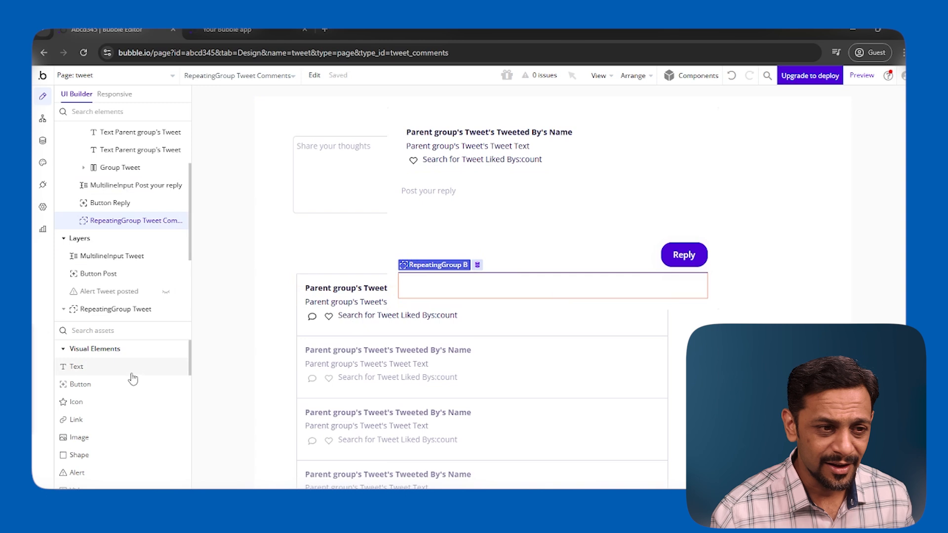
Step: Add a text element to the repeating group's cell that shows Current cell's Tweet Comments's Comment
drag(121, 372, 402, 276)
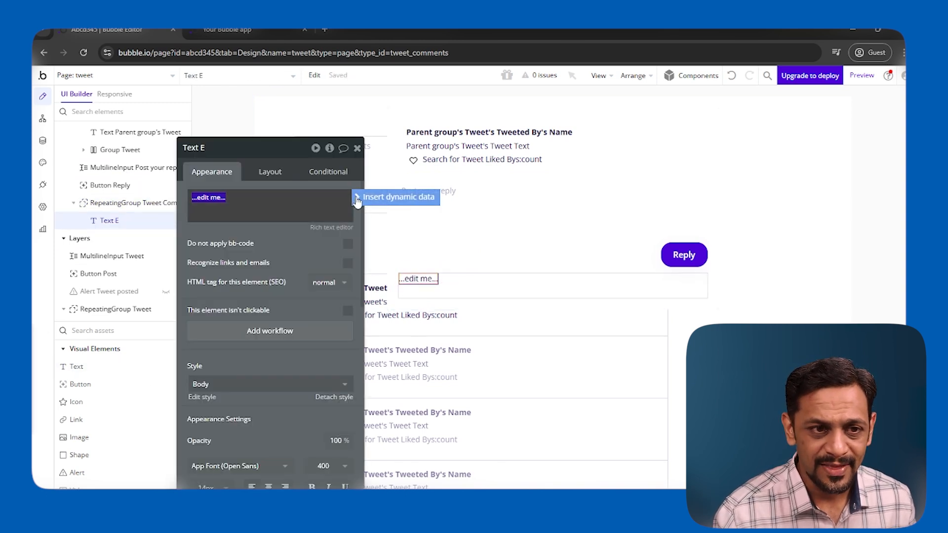
click(365, 197)
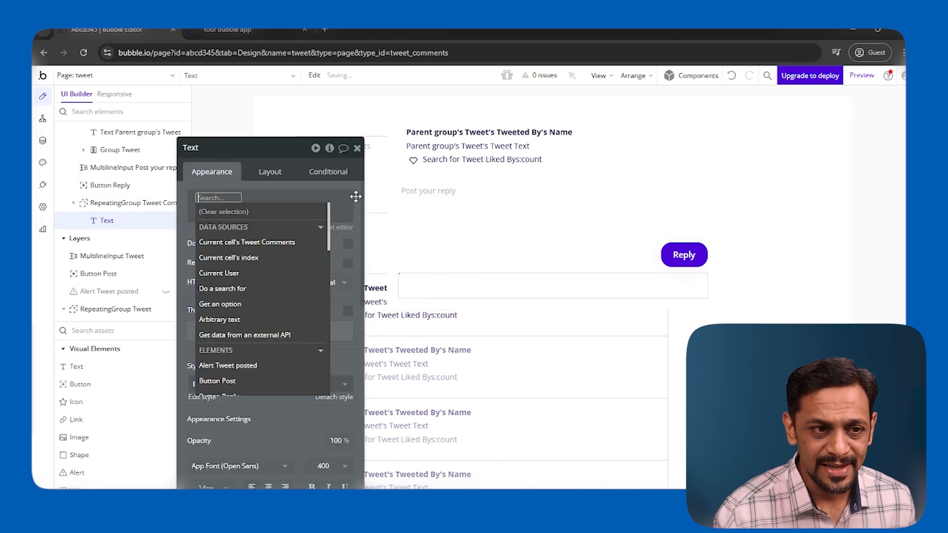
click(255, 243)
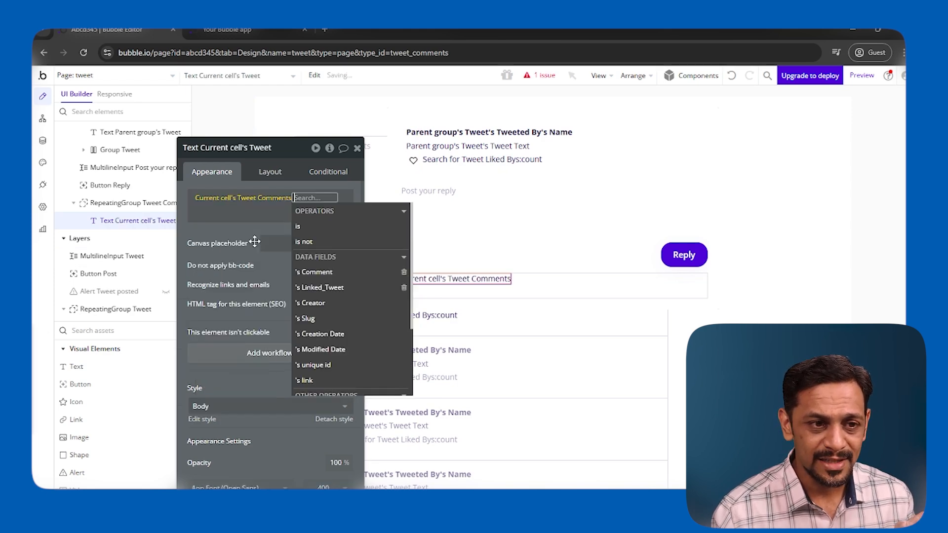
click(318, 278)
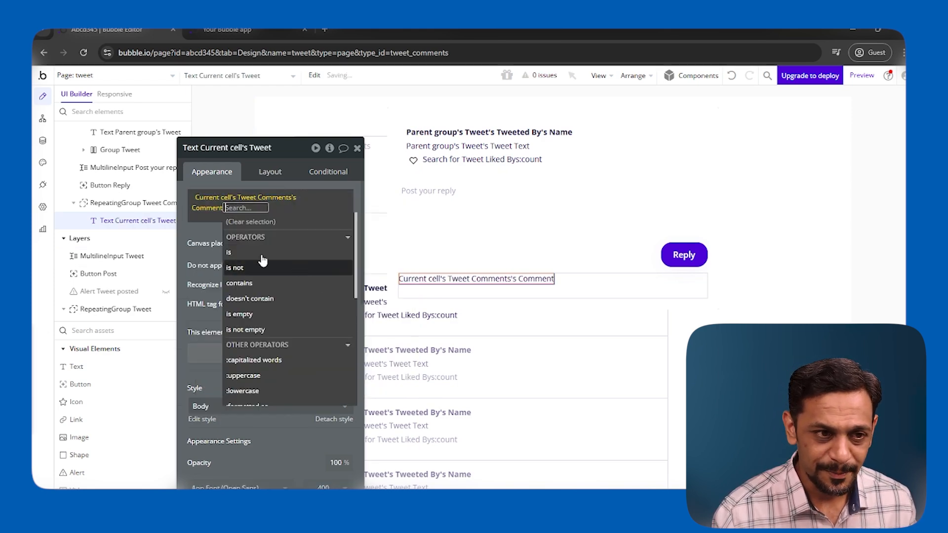
click(199, 239)
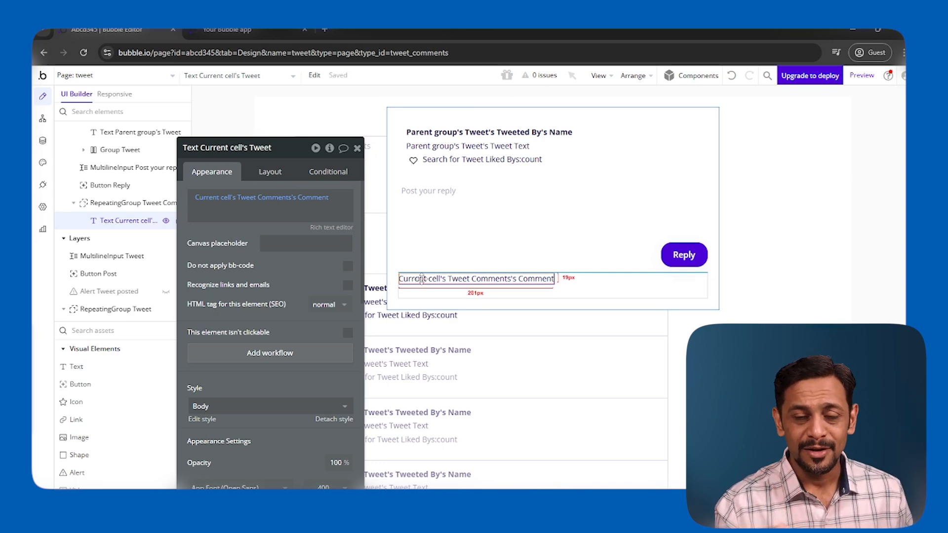
Step: Review the fields of the Tweet Comments data type and return to the page design
click(42, 140)
click(98, 118)
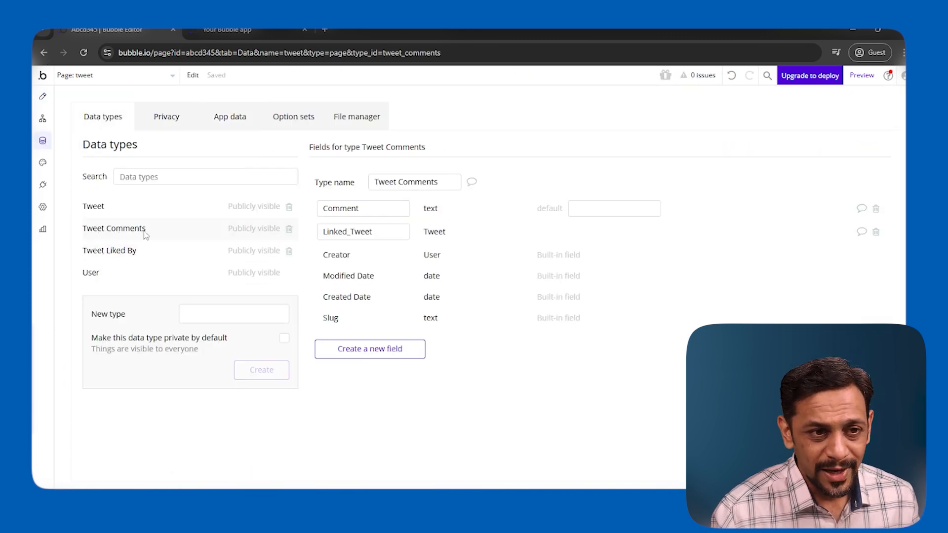
click(43, 96)
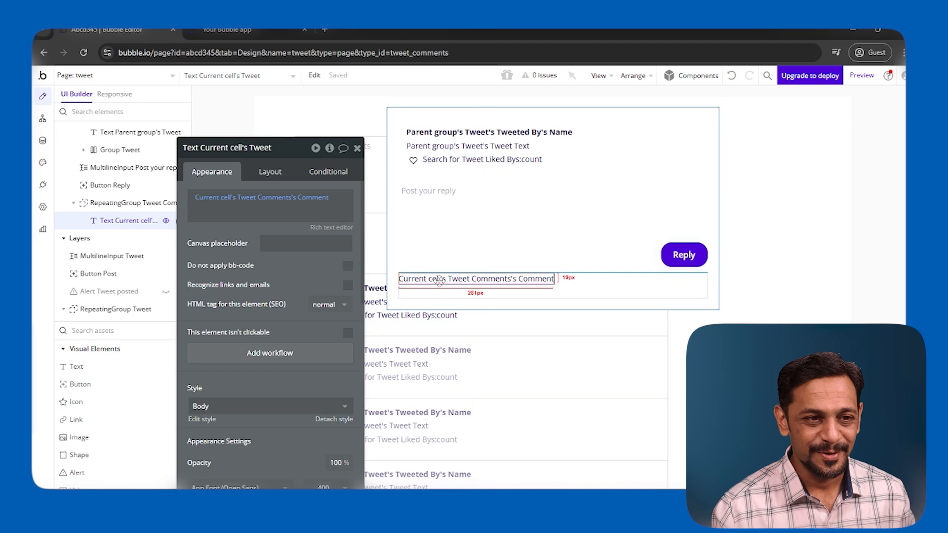
Step: Set the comment text's margins to 5 px top and bottom and 10 px left and right
click(276, 178)
scroll(185, 320, down, 2)
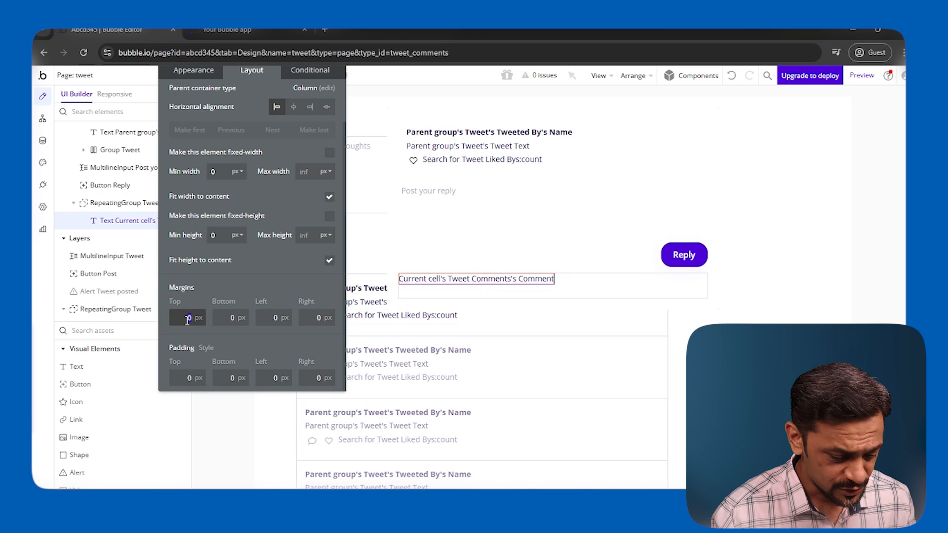
text(5)
key(Tab)
text(5)
key(Tab)
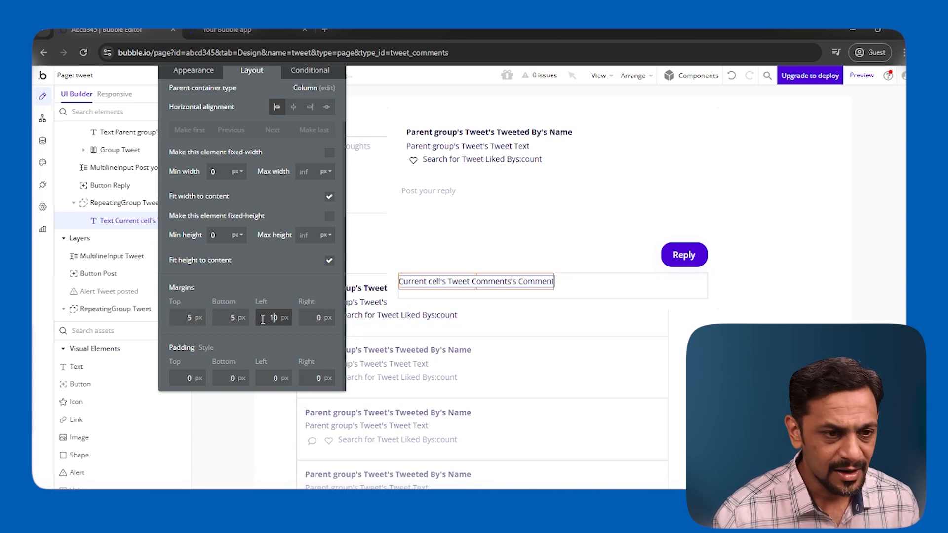
click(307, 318)
text(1)
click(285, 277)
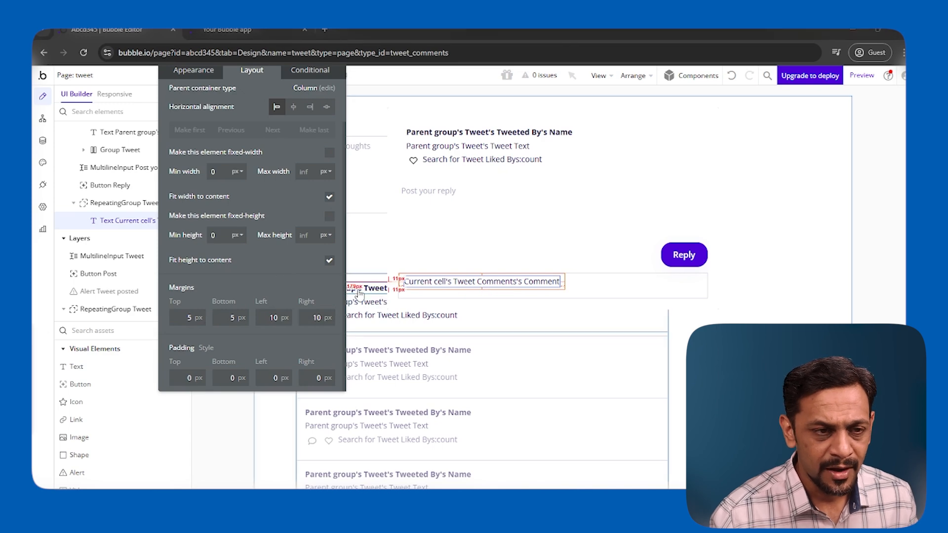
Step: Switch to the X post to examine how its replies are laid out, and return to the Bubble editor
key(alt+Tab)
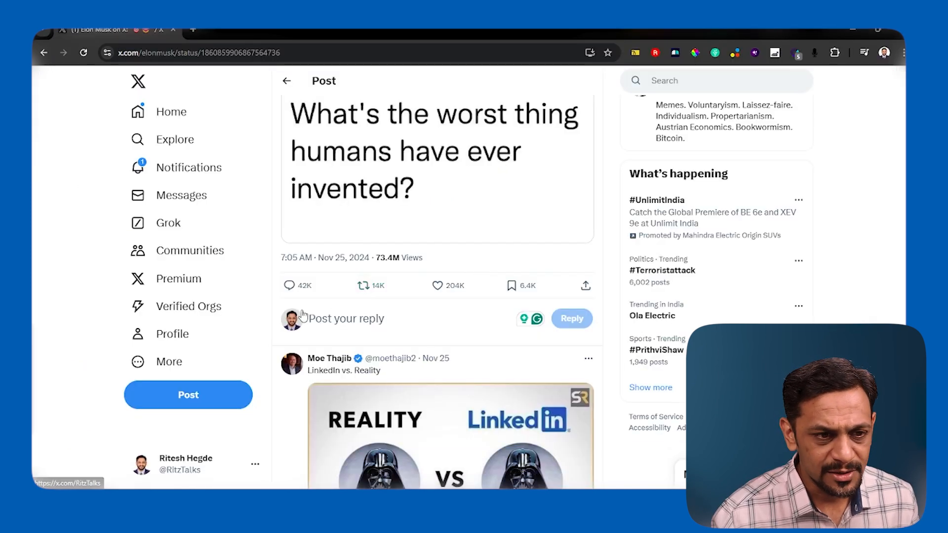
scroll(336, 311, down, 1)
scroll(336, 311, down, 5)
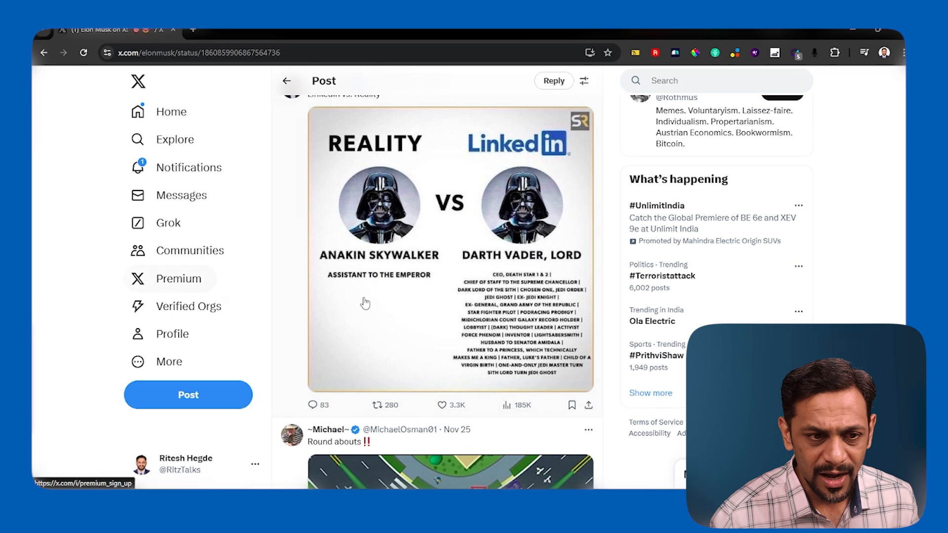
key(alt+Tab)
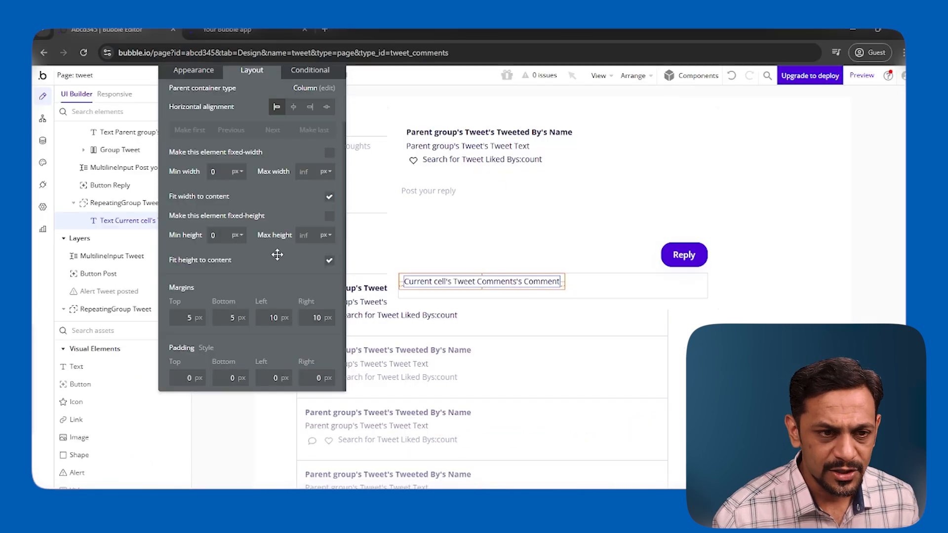
Step: Turn off fit width to content for the comment text in the repeating group's cell
drag(280, 255, 267, 290)
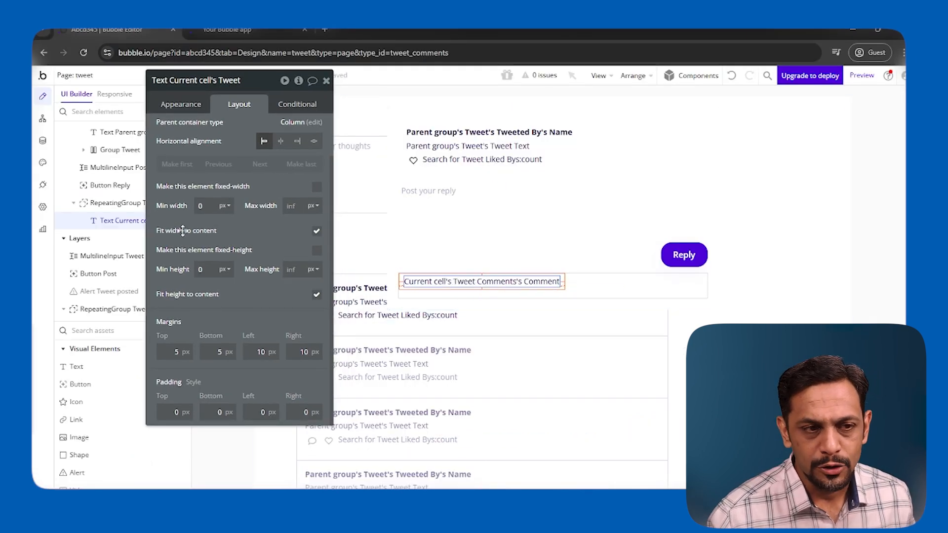
click(317, 232)
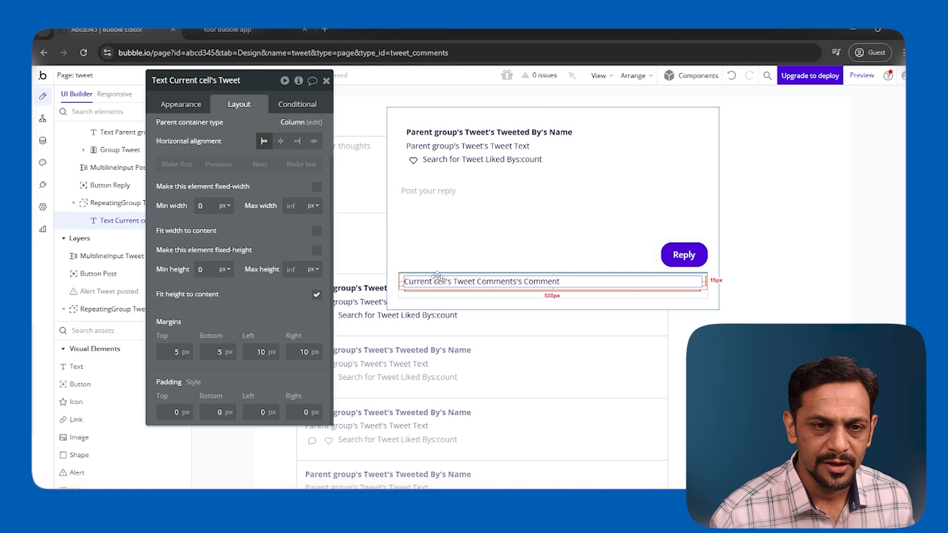
Step: In the app preview, open the comments of the "Just setting up our own Twitter space." tweet and post the reply "Second Comment"
click(259, 30)
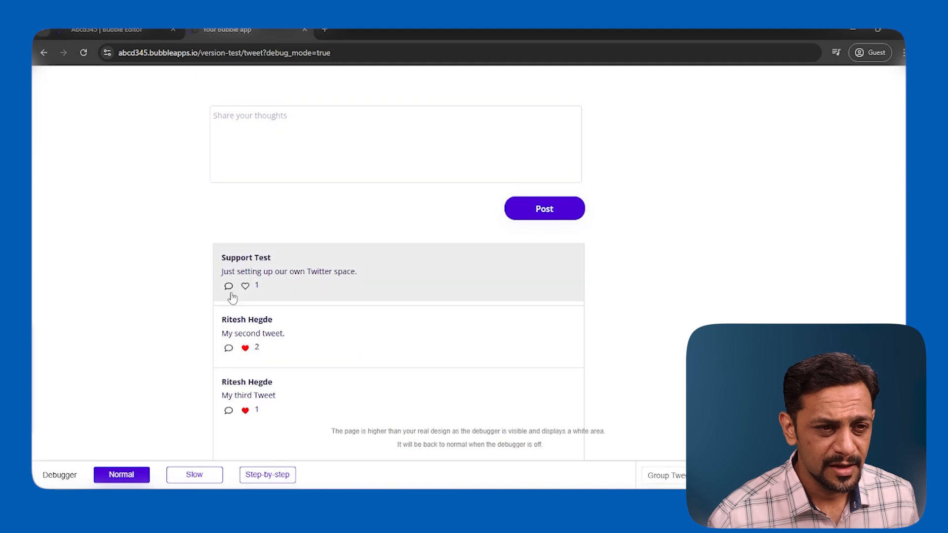
click(229, 286)
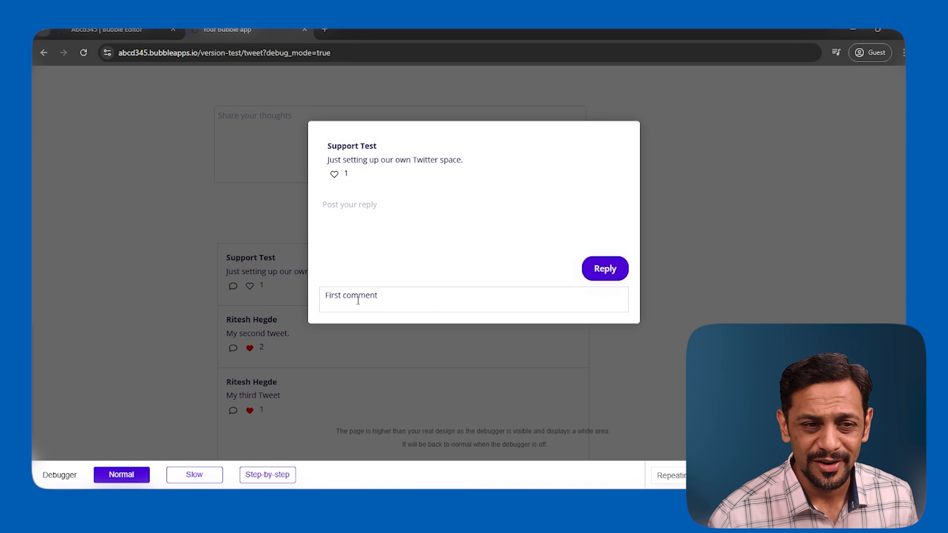
click(364, 214)
text(Second Comment)
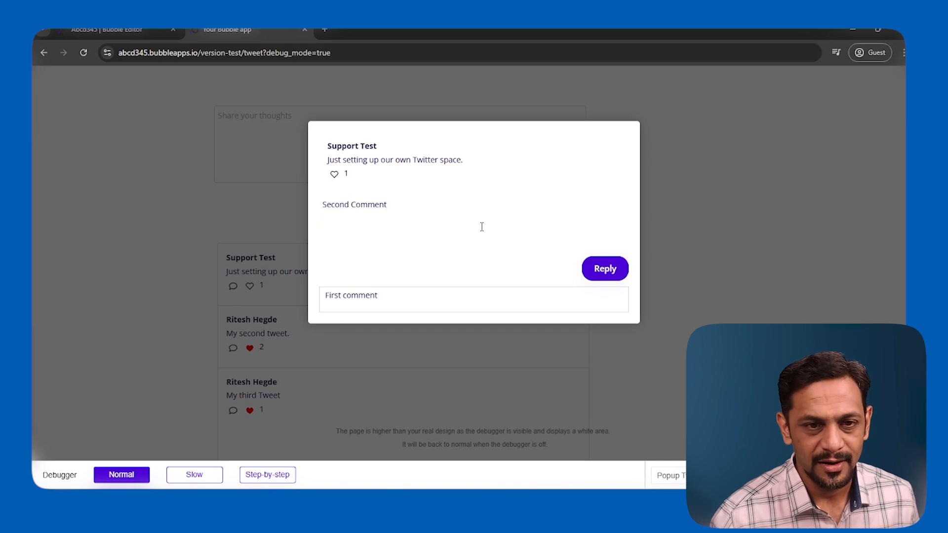
click(593, 271)
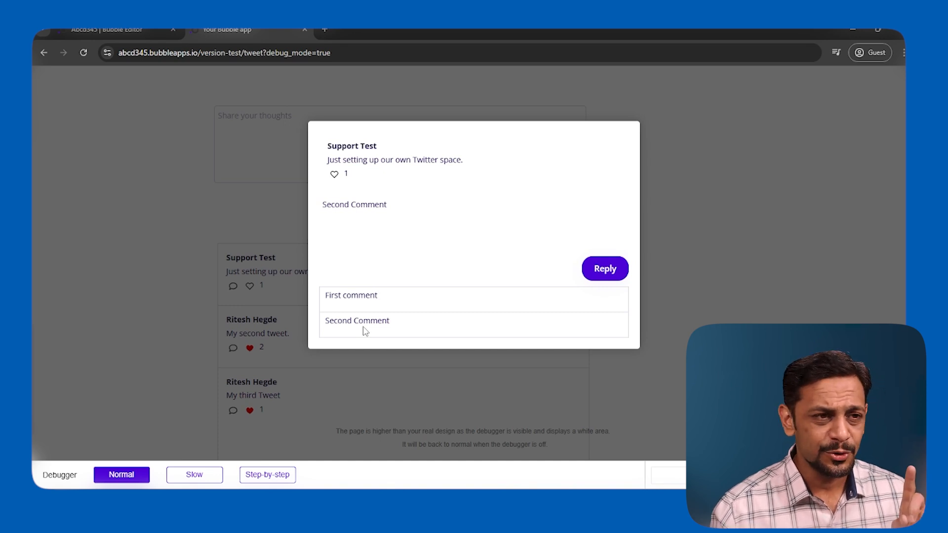
Step: Back in the Bubble editor, add a Reset relevant inputs action to the Reply button's workflow after the Create a new Tweet Comments action
click(134, 31)
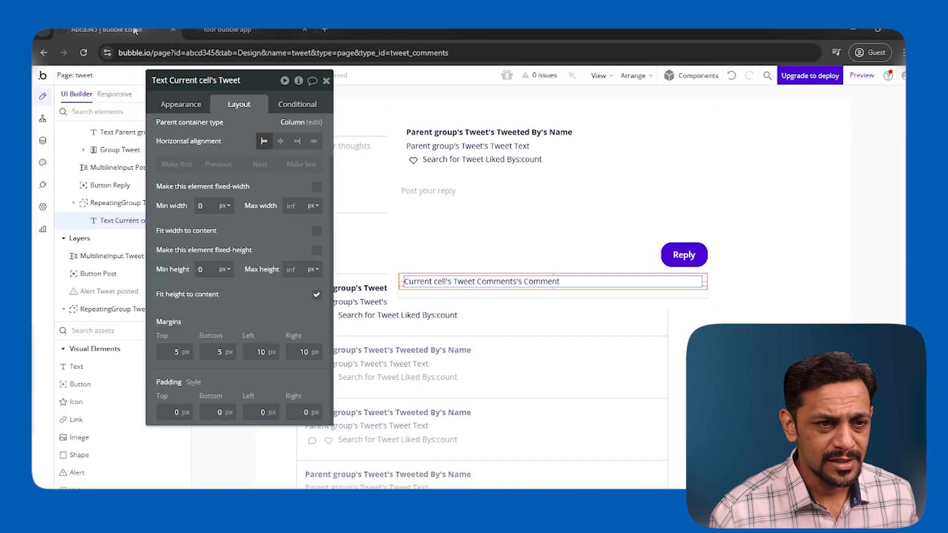
click(281, 31)
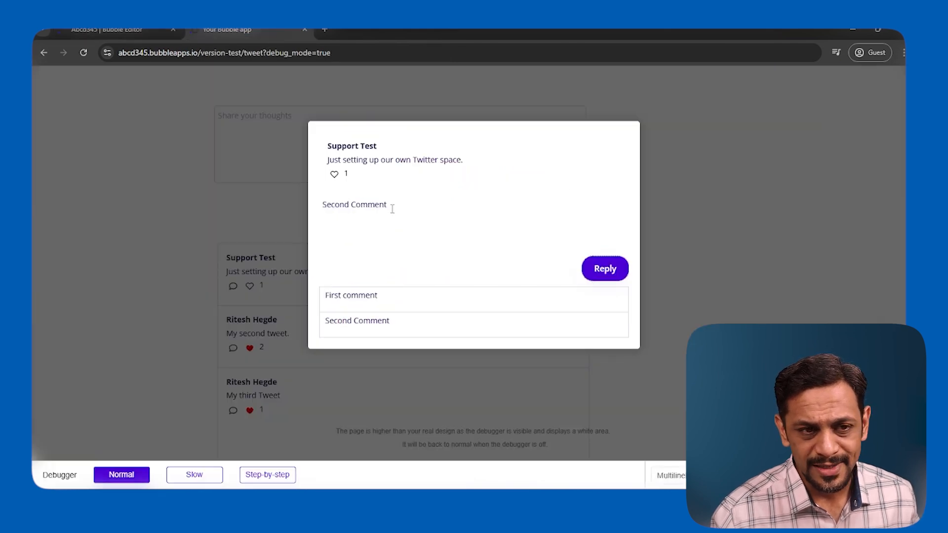
click(121, 35)
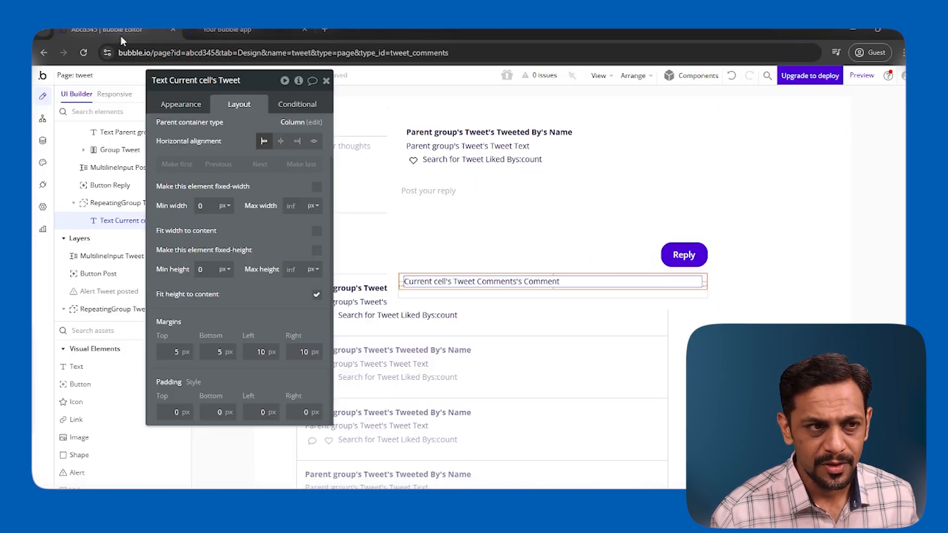
click(684, 255)
click(177, 105)
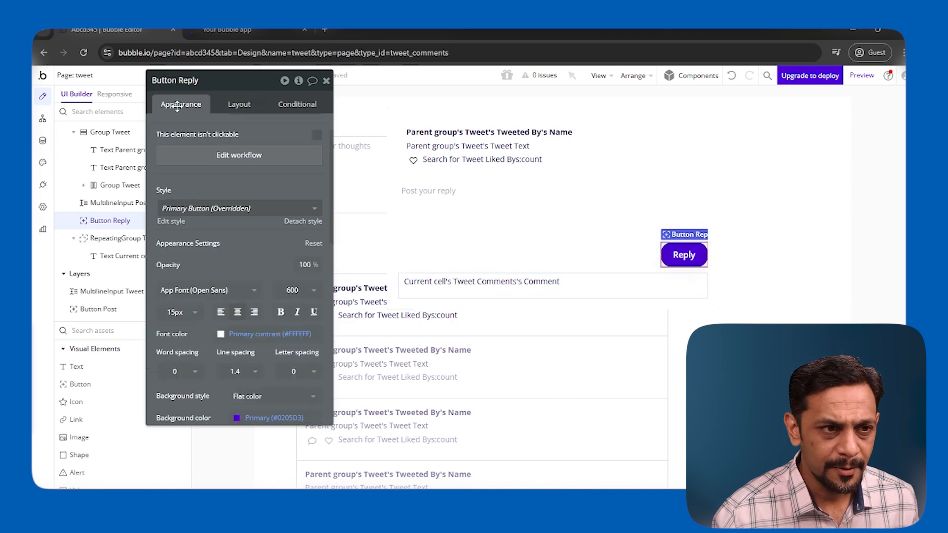
click(230, 156)
click(554, 231)
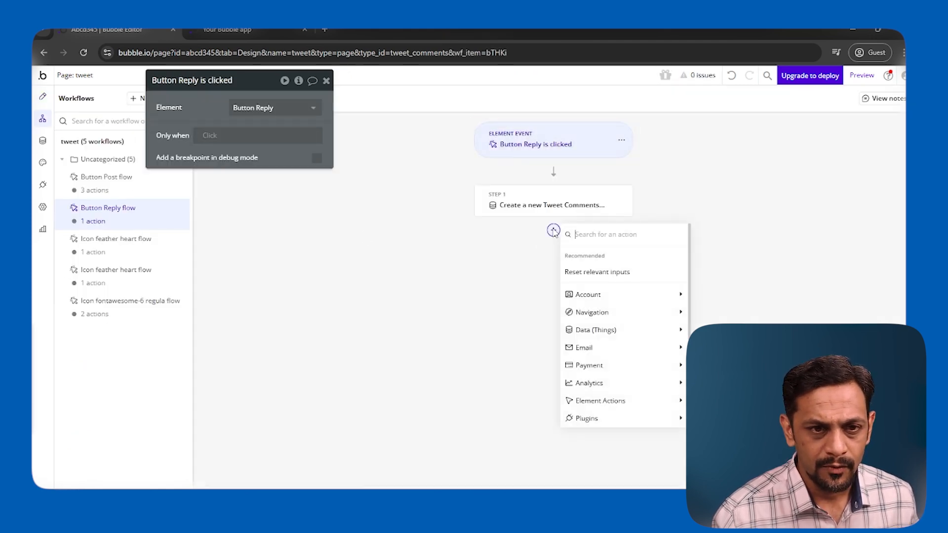
click(596, 274)
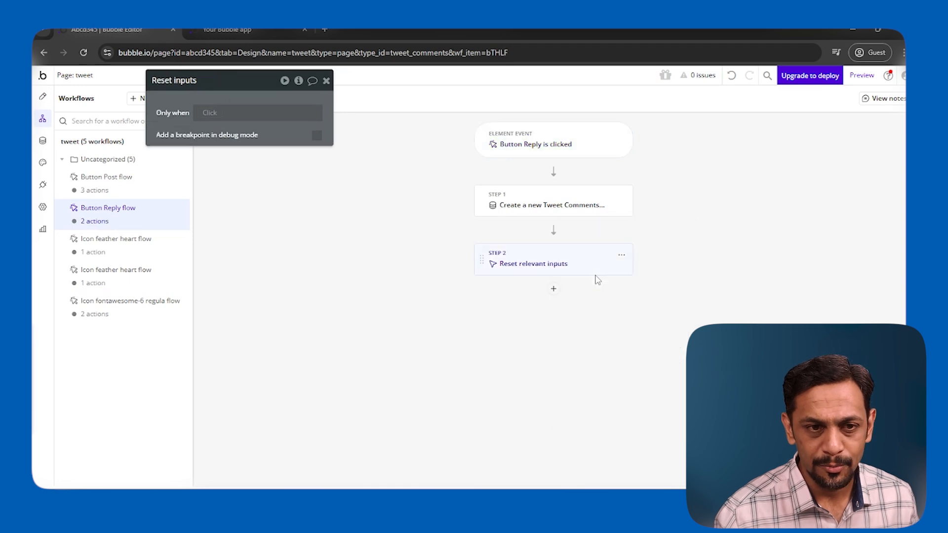
Step: Test the input reset in the app preview by posting the reply "Third Comment" to the "Just setting up our own Twitter space." tweet
click(242, 31)
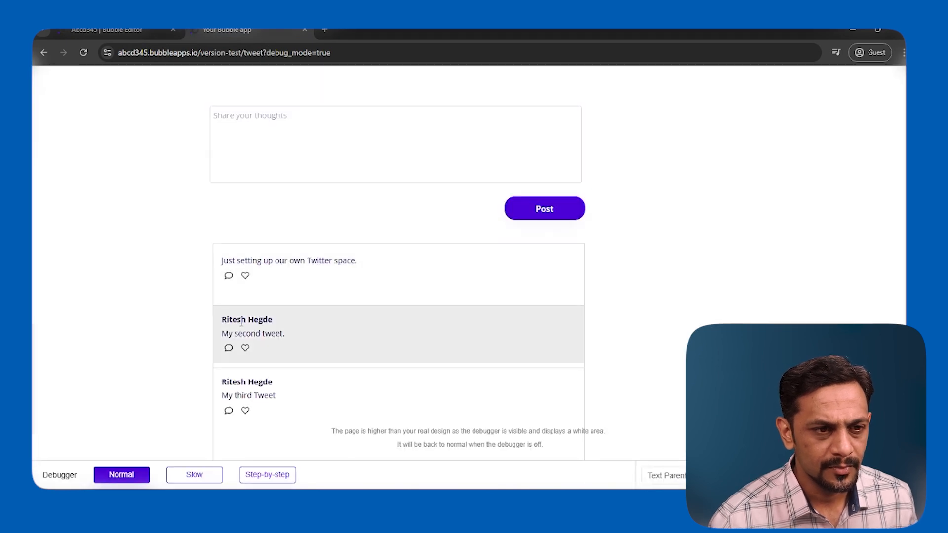
click(228, 286)
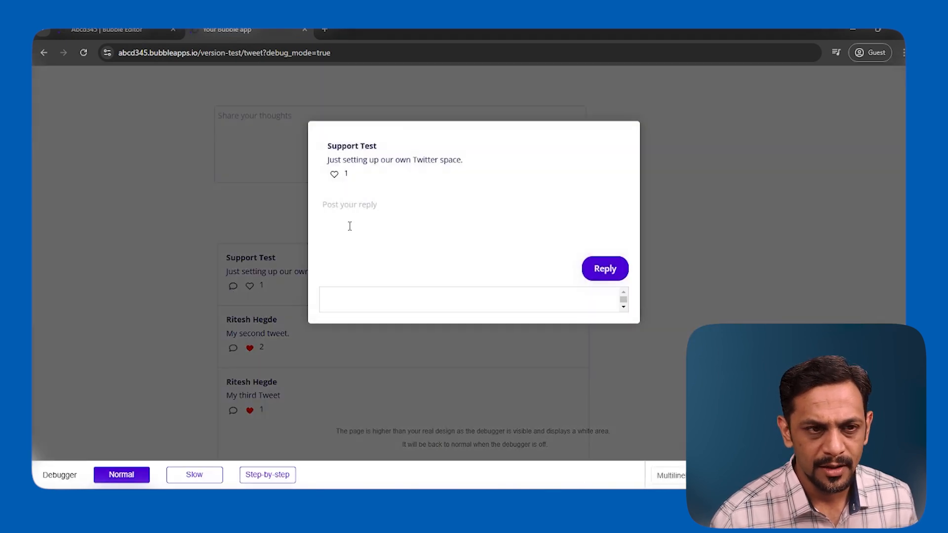
click(357, 211)
text(Thir)
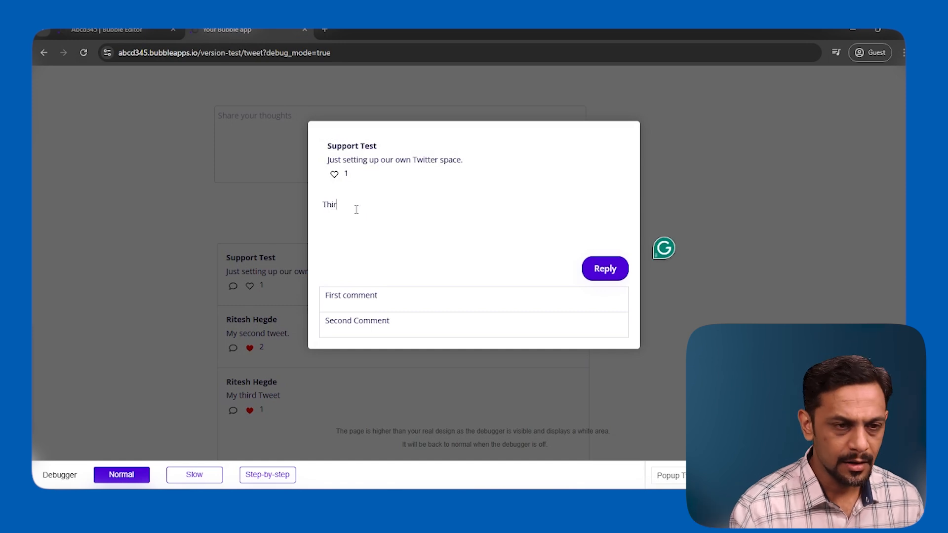
text(d Comment)
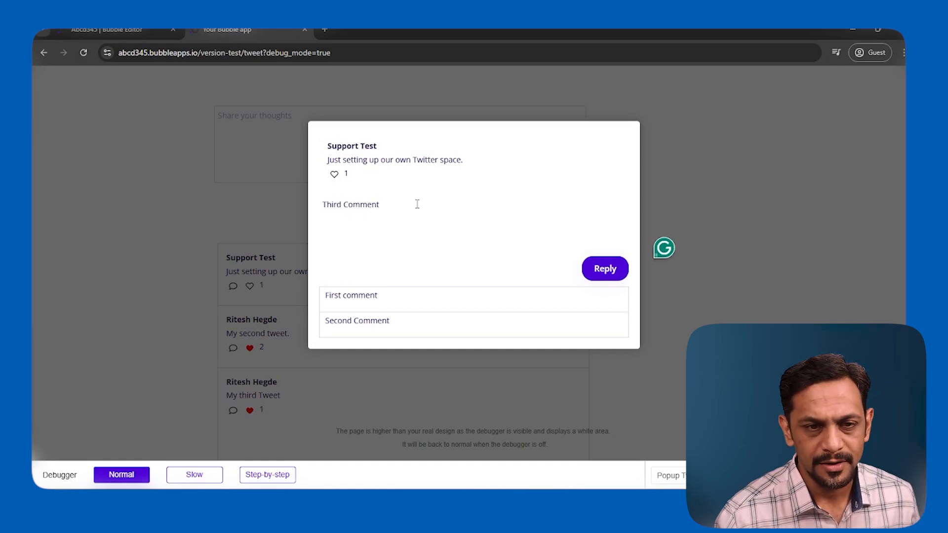
click(603, 270)
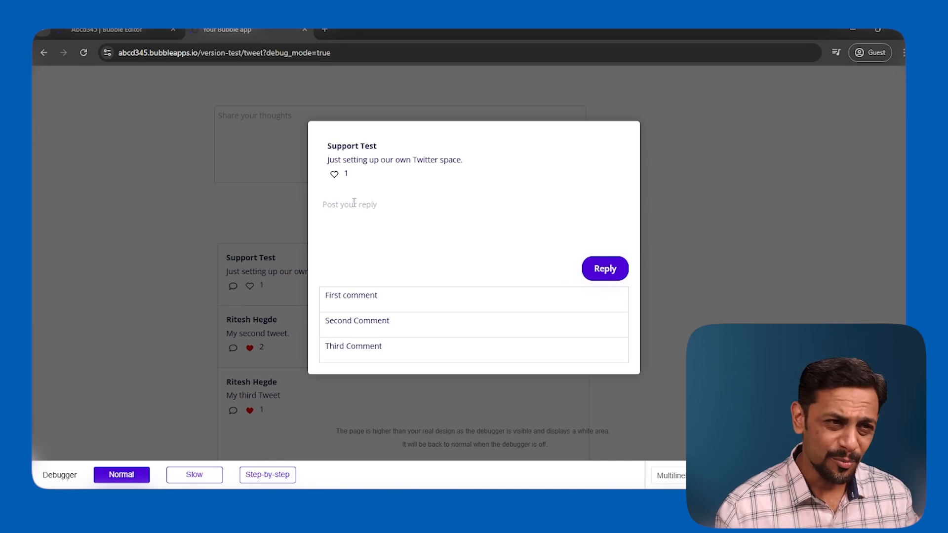
Step: In the Bubble editor, add a Set focus to an input element action for MultilineInput Post your reply to the Reply button's workflow
click(134, 28)
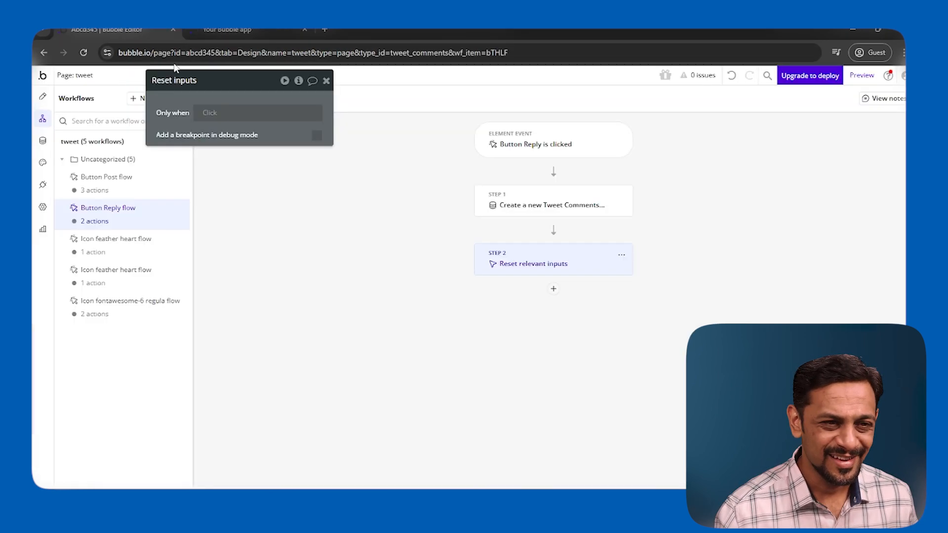
click(553, 289)
text(set)
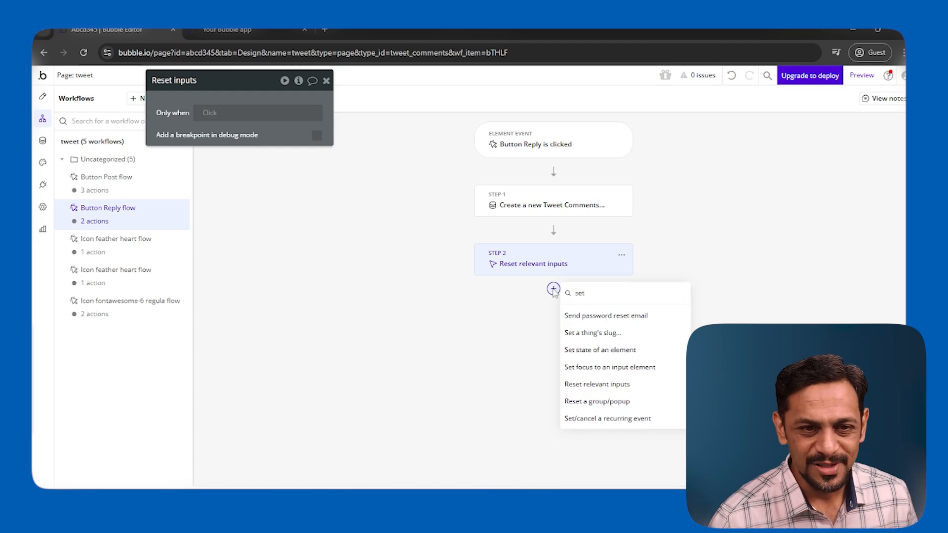
click(605, 369)
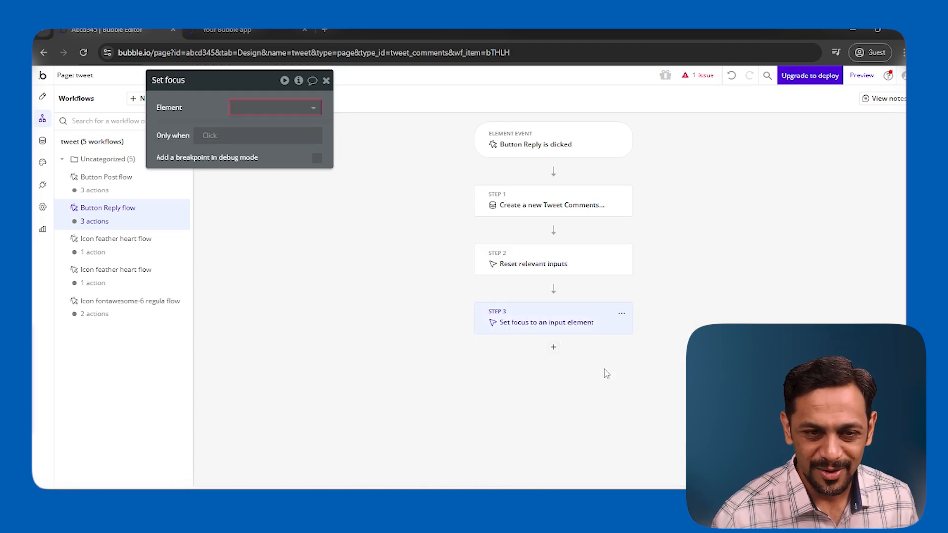
click(260, 109)
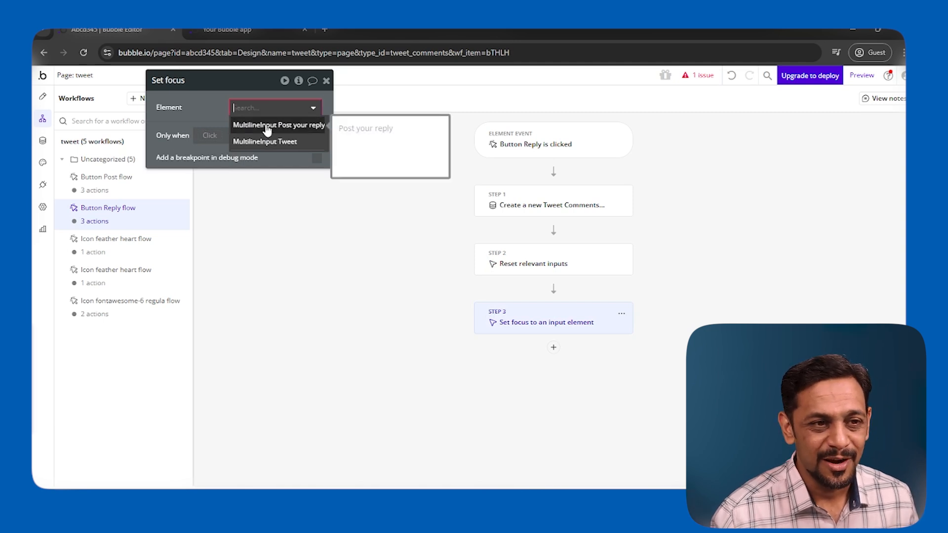
click(267, 125)
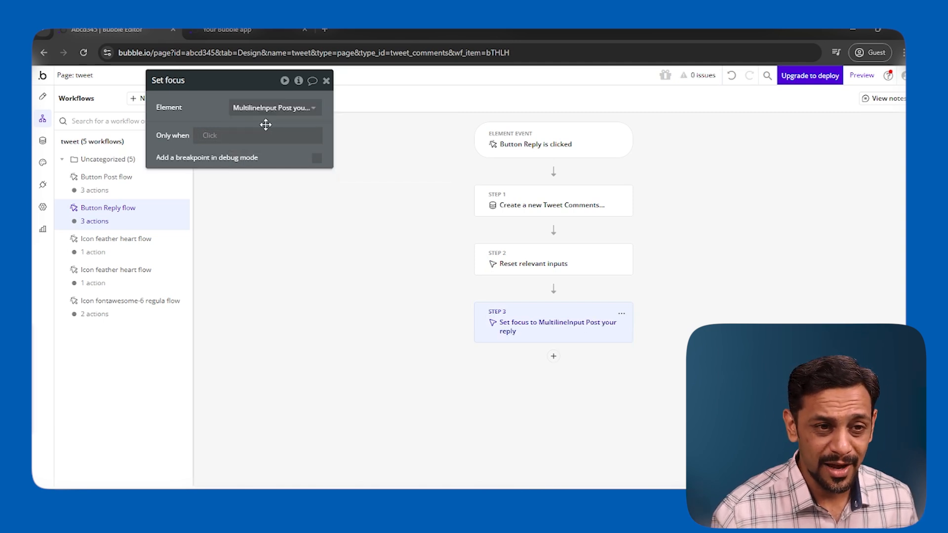
Step: Test the input focus in the app preview by posting the reply "Fourth Comment" to the "Just setting up our own Twitter space." tweet
click(236, 30)
click(286, 82)
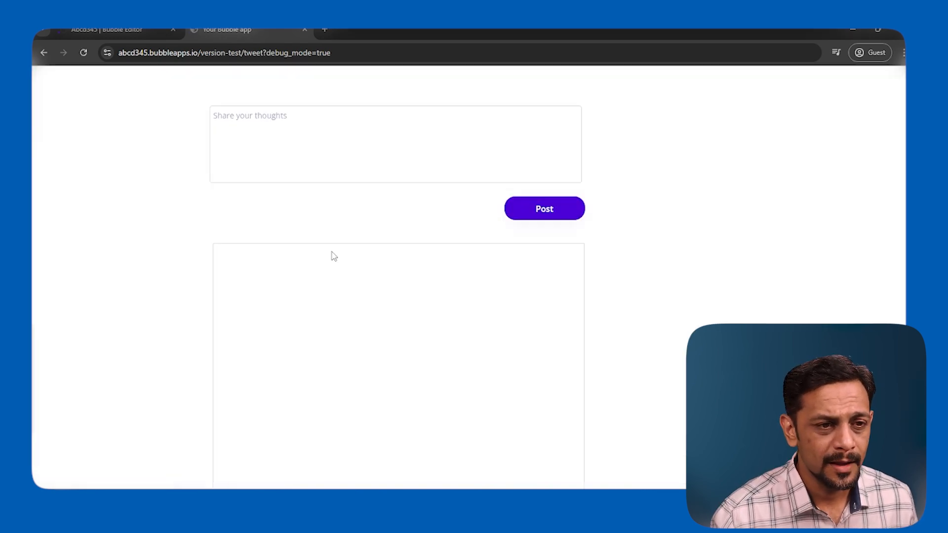
text(Fouth C)
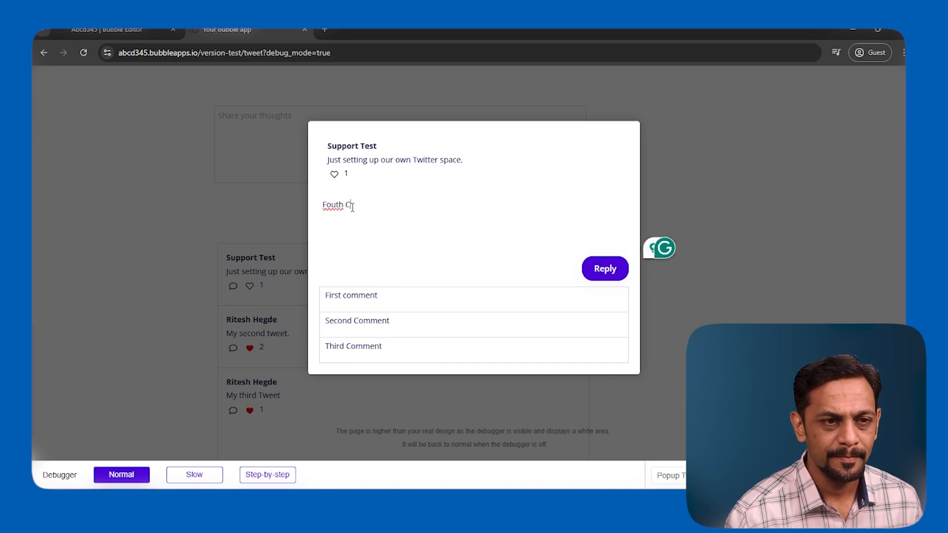
key(BackSpace)
key(BackSpace)
key(BackSpace)
key(BackSpace)
key(BackSpace)
text(Fourth Comment)
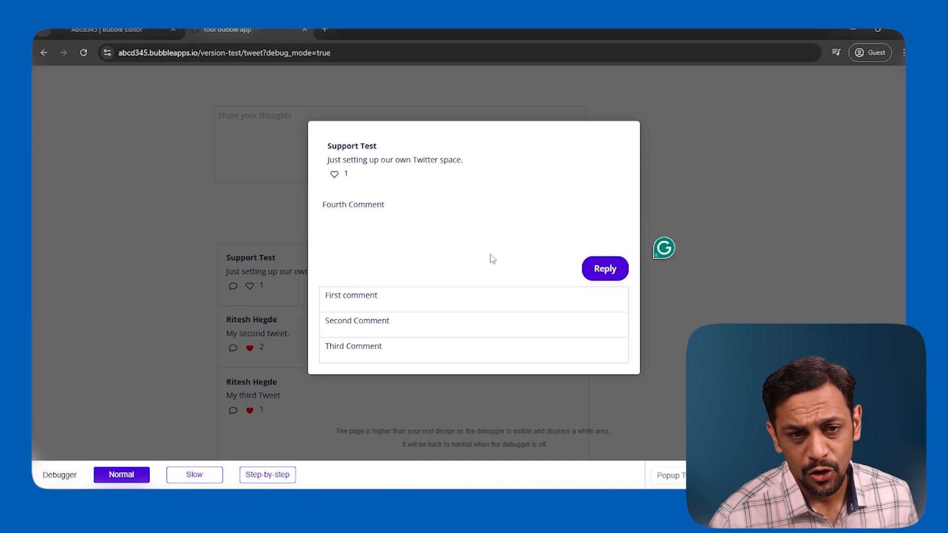
click(605, 269)
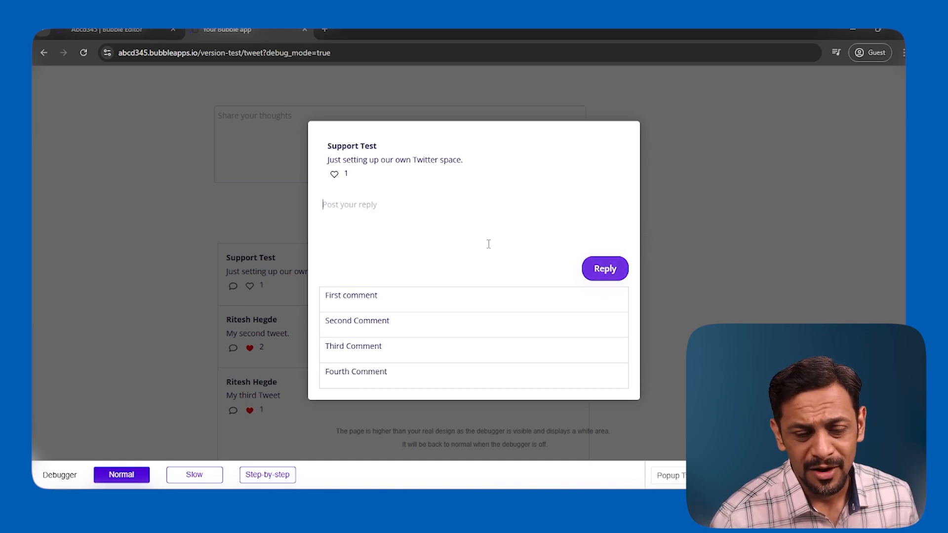
click(338, 214)
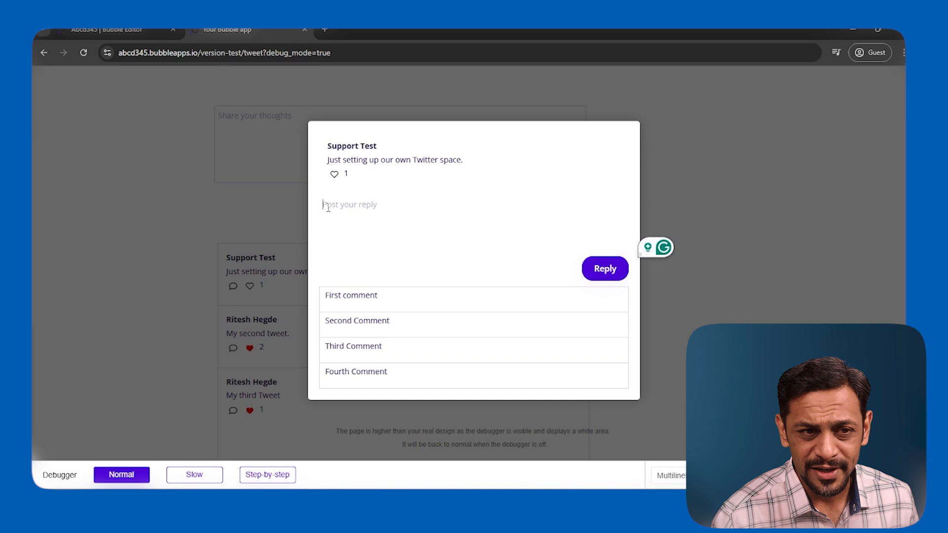